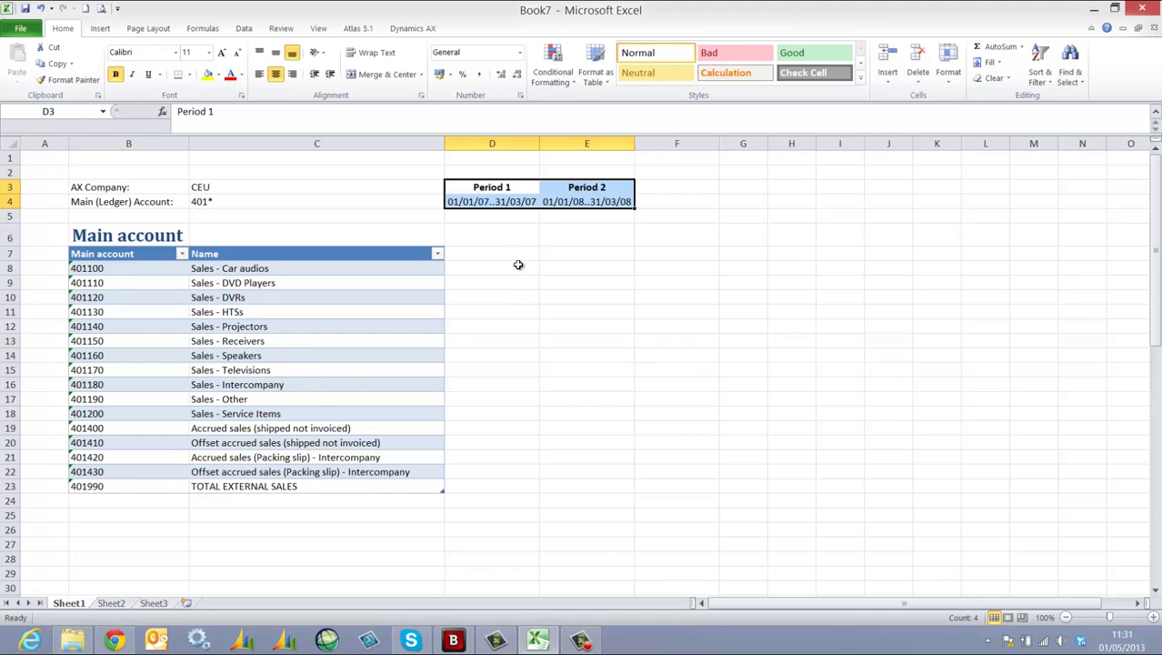
# Step: Open the Atlas report options and add three managed columns to Report Columns
pyautogui.click(261, 296)
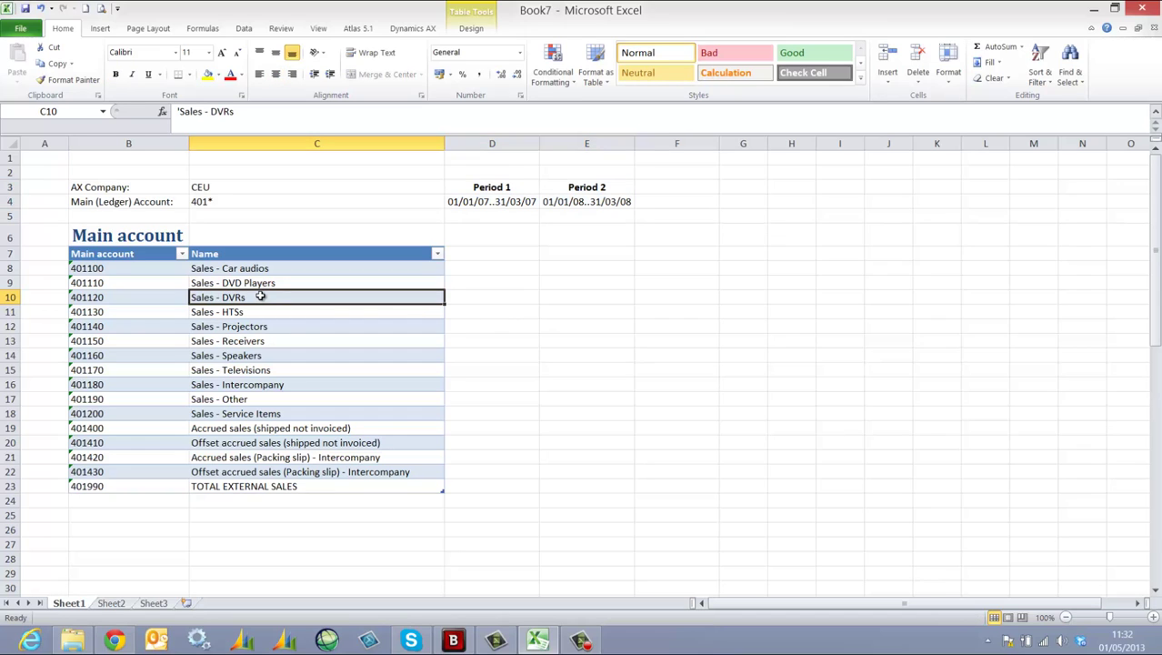
pyautogui.click(361, 30)
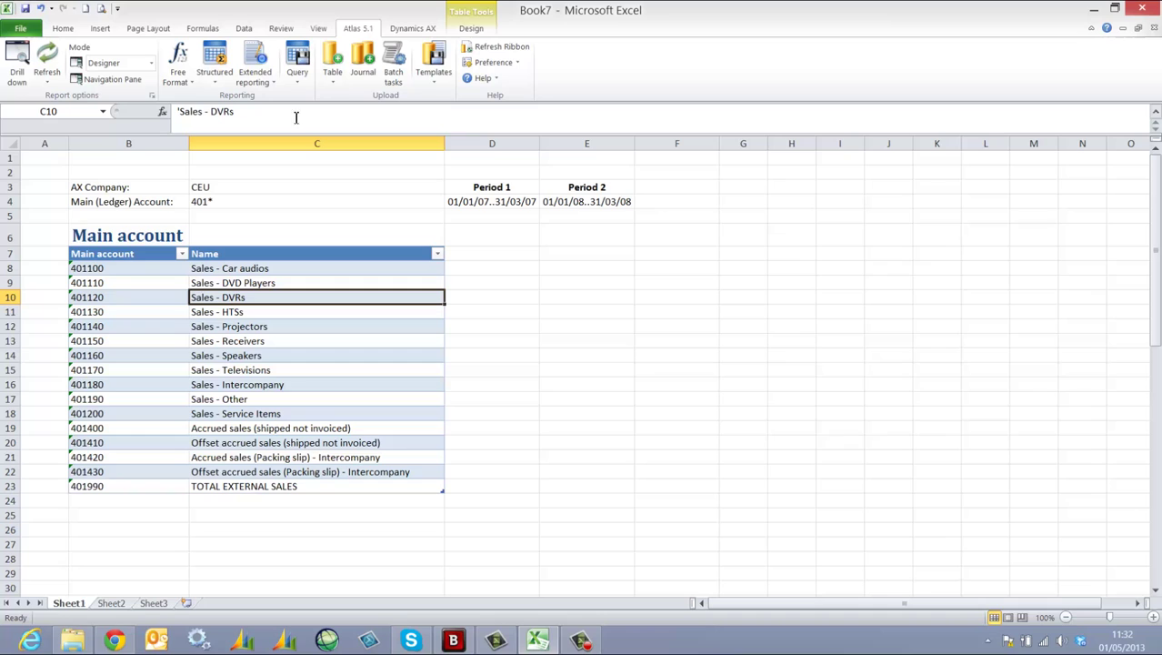
pyautogui.click(152, 96)
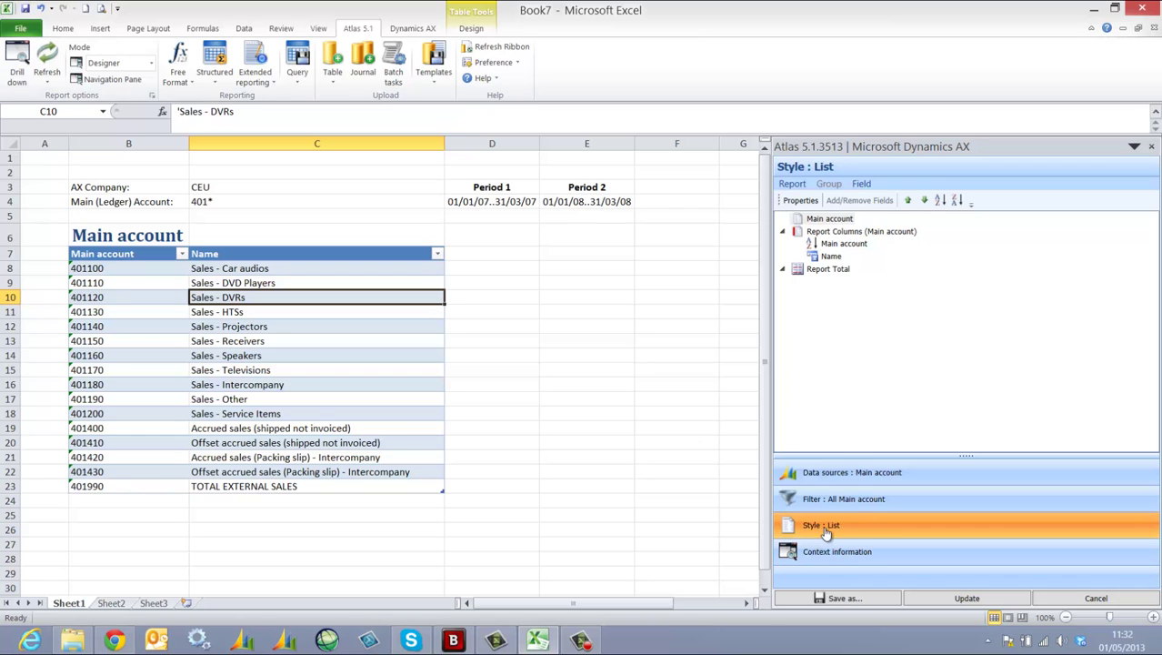
pyautogui.click(835, 232)
pyautogui.rightClick(844, 236)
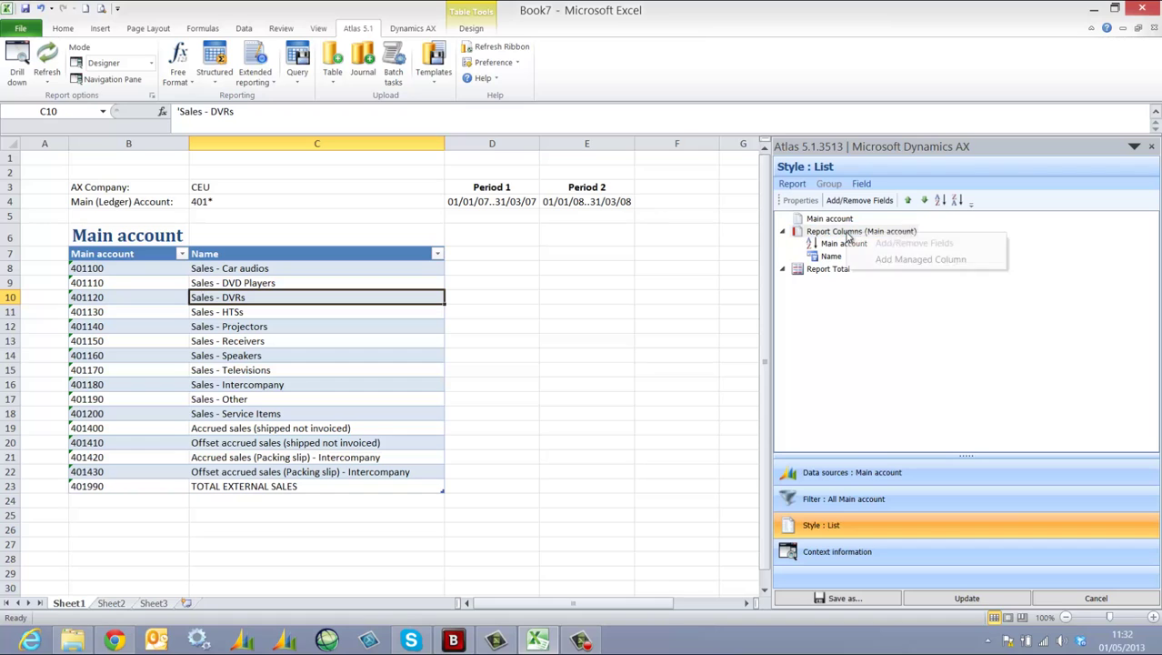
pyautogui.click(920, 259)
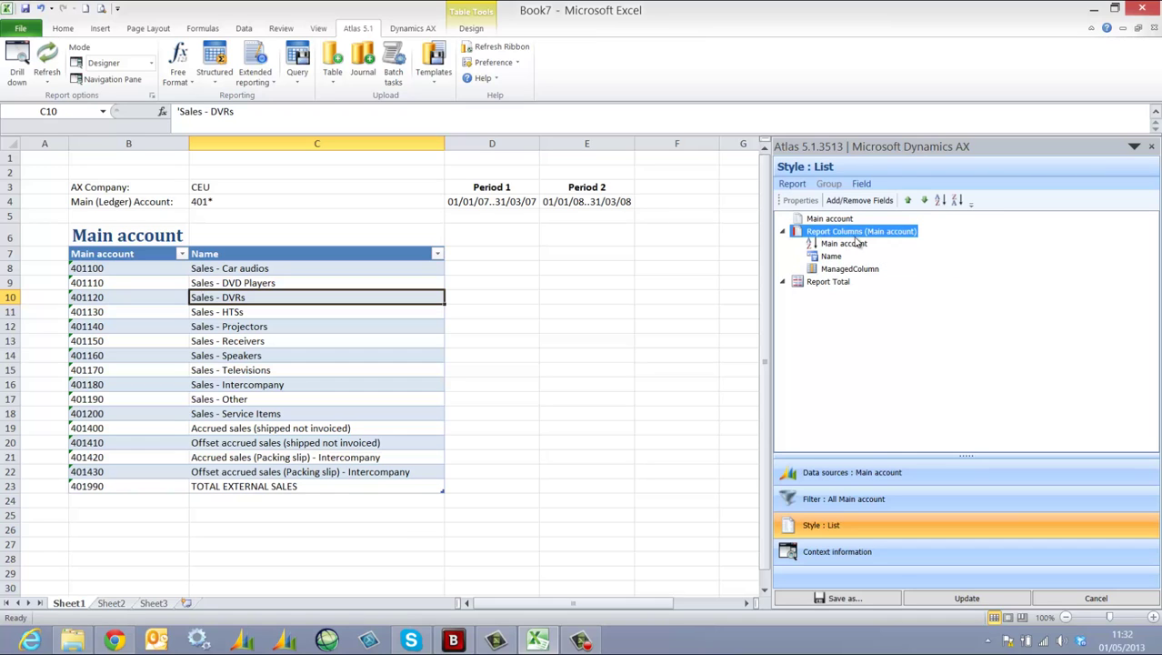
pyautogui.rightClick(853, 236)
pyautogui.click(895, 261)
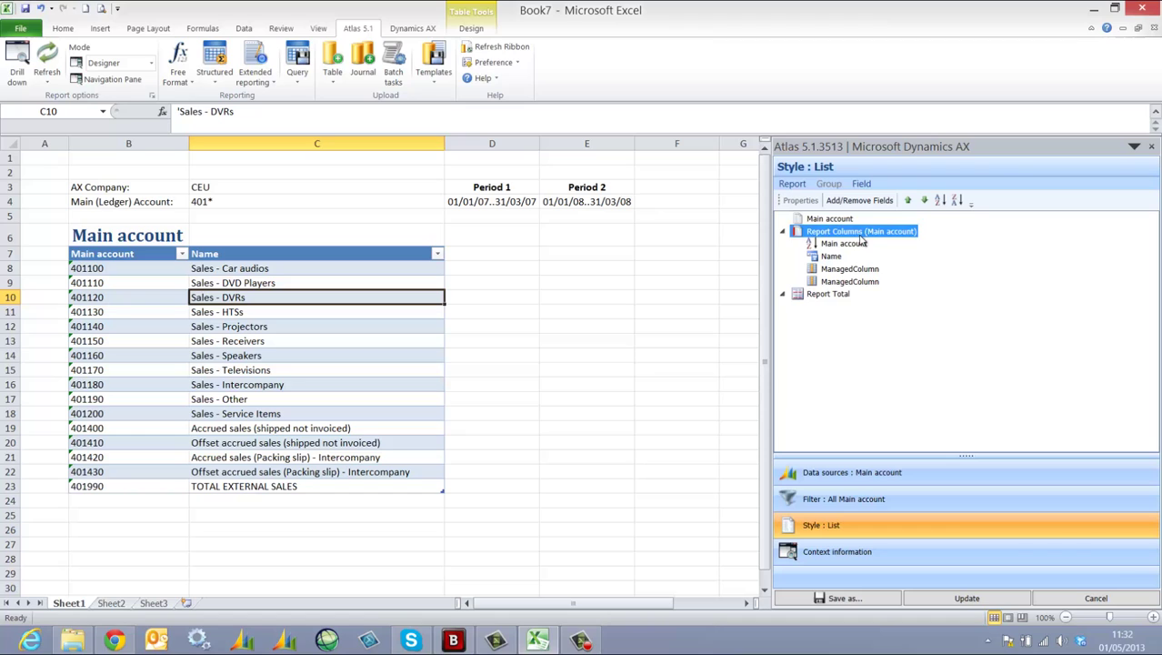
pyautogui.rightClick(878, 235)
pyautogui.click(896, 263)
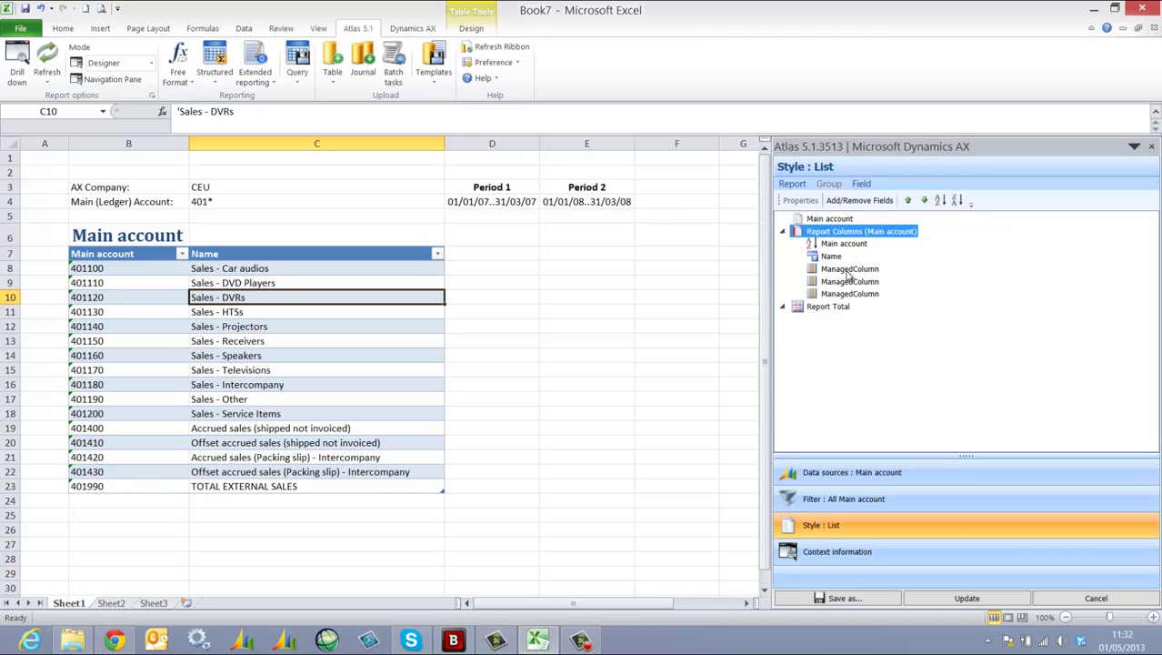
# Step: Rename the three new managed columns to P1, P2 and Difference
pyautogui.click(841, 270)
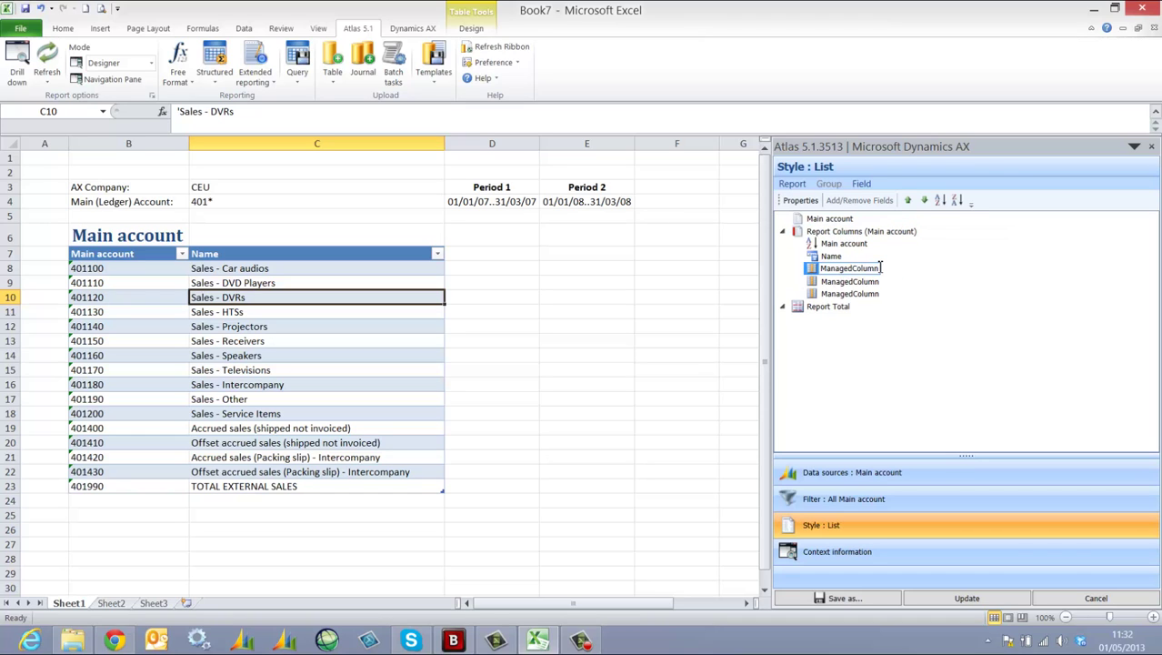
pyautogui.click(880, 267)
pyautogui.write('P1')
pyautogui.press('Return')
pyautogui.click(866, 282)
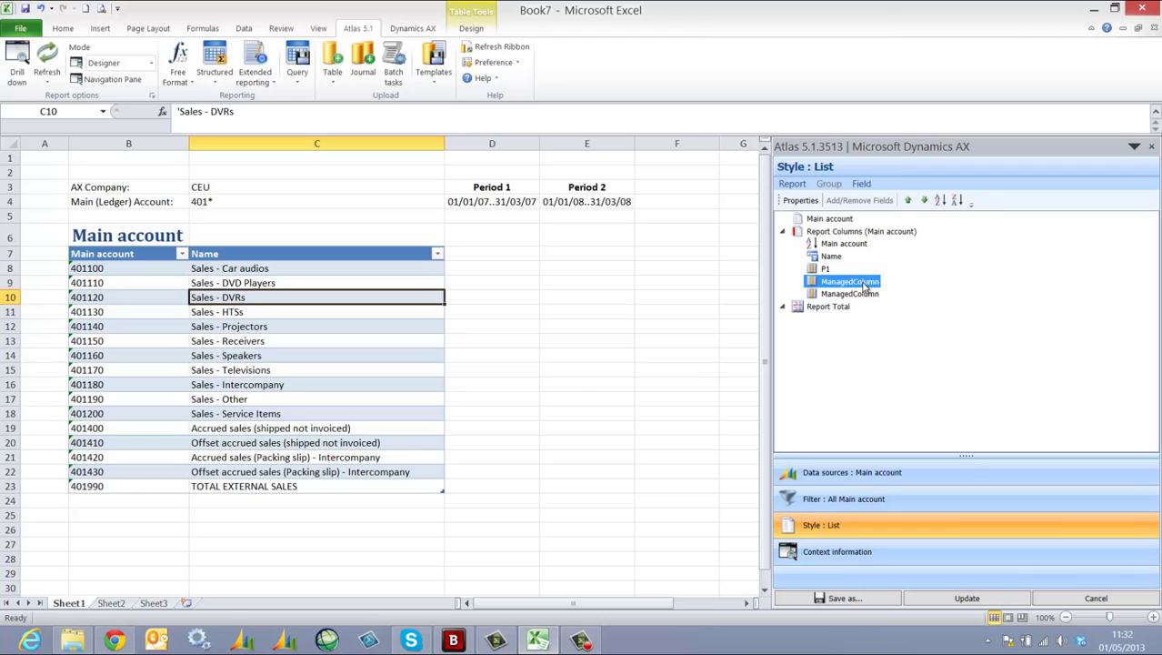
pyautogui.click(865, 283)
pyautogui.write('P')
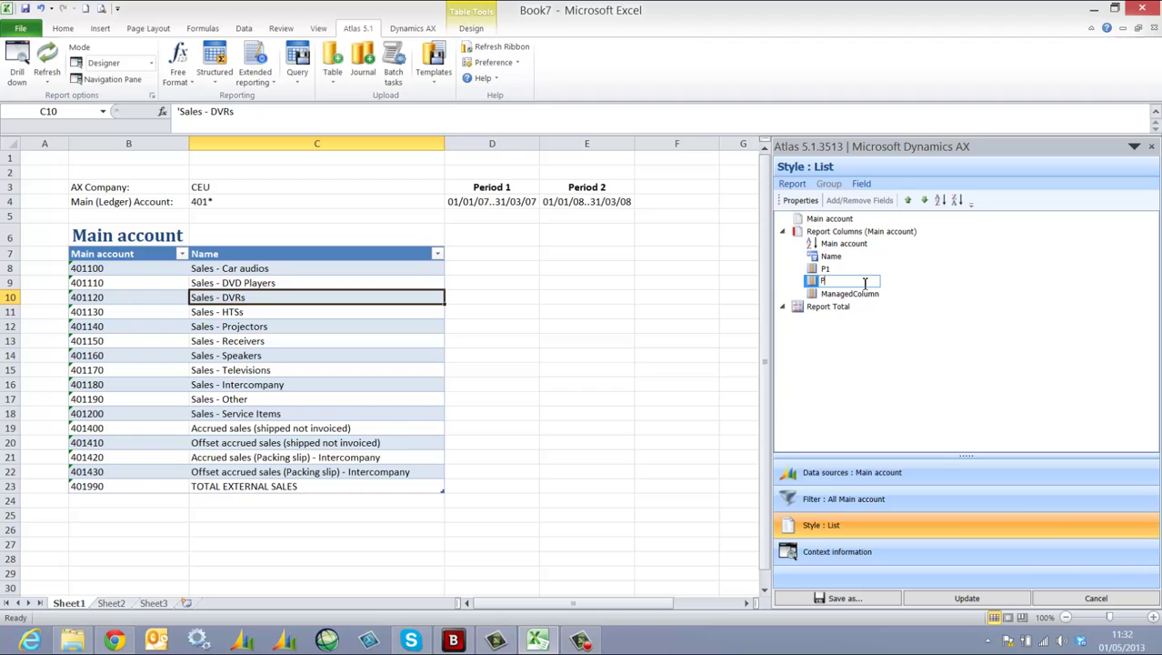
pyautogui.write('2')
pyautogui.press('Return')
pyautogui.click(846, 293)
pyautogui.click(844, 293)
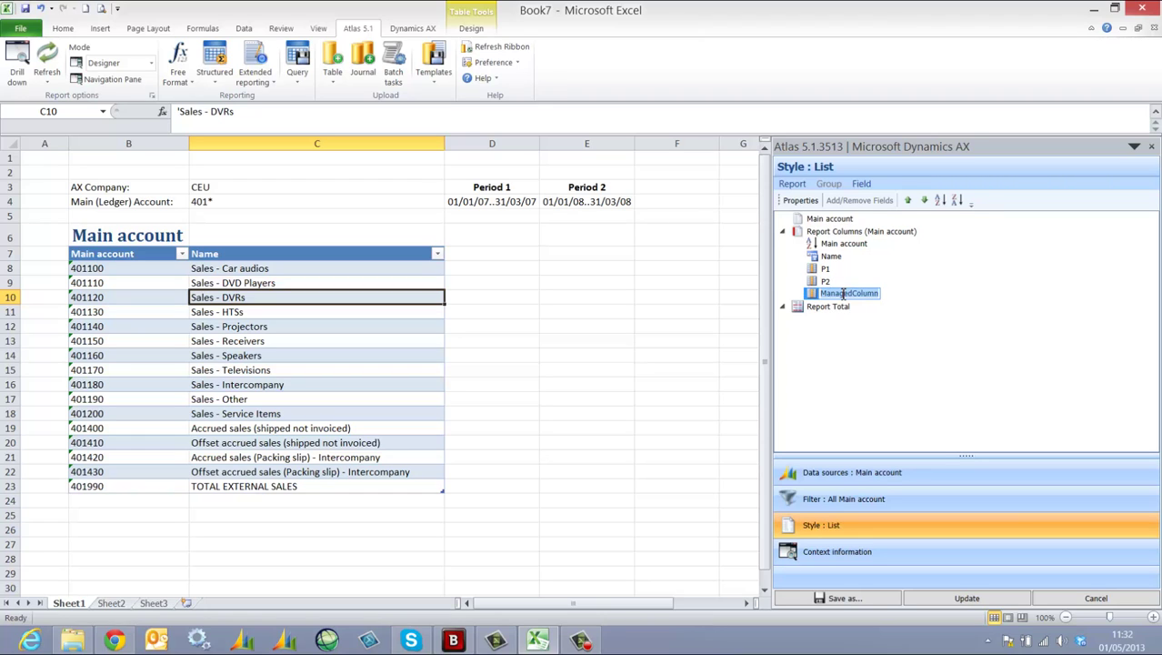
pyautogui.write('Difference')
pyautogui.press('Return')
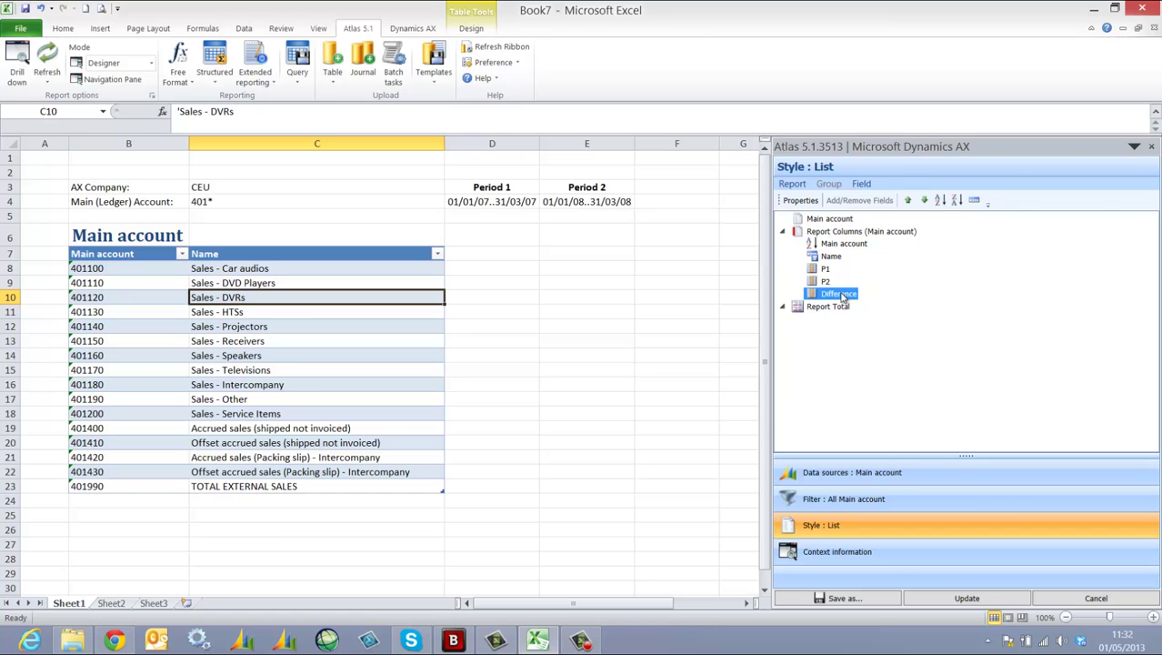
# Step: Update the report table with the new columns, then start an Atlas Free Format Balance formula in D8
pyautogui.click(966, 597)
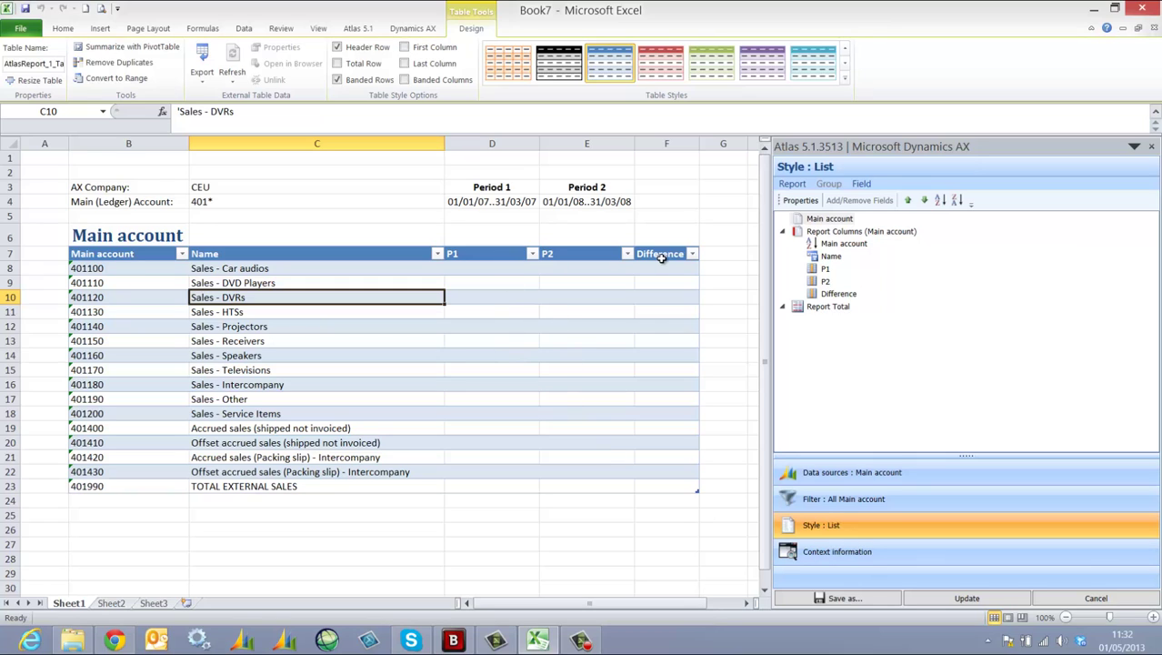
pyautogui.click(1152, 145)
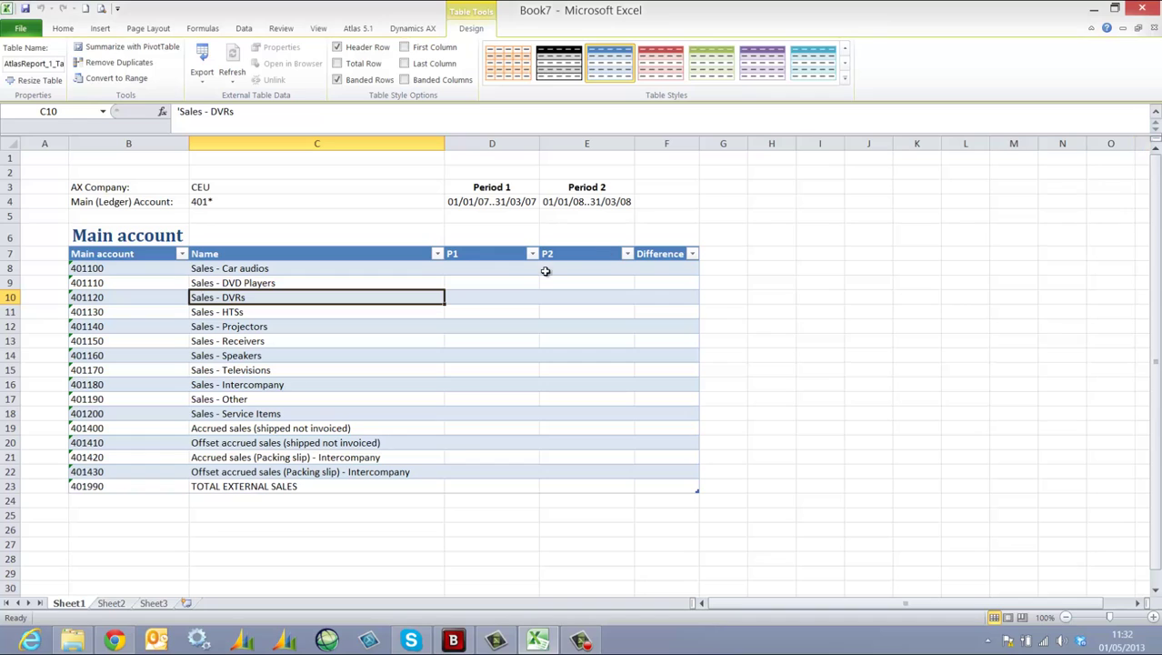
pyautogui.click(509, 272)
pyautogui.click(365, 30)
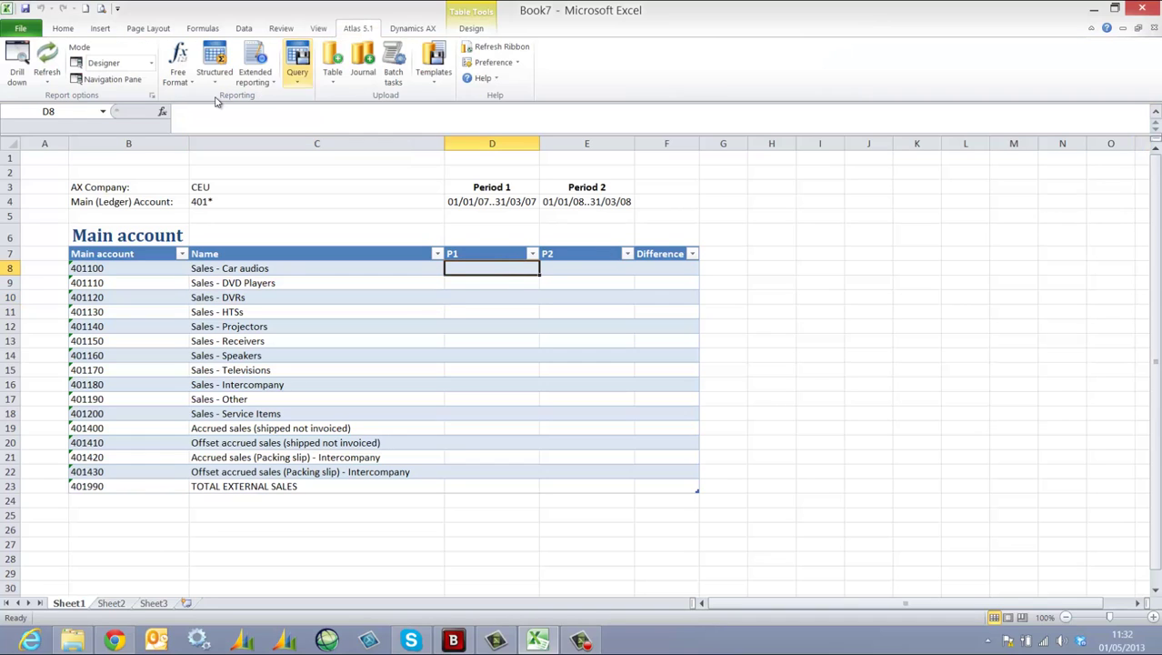
pyautogui.click(180, 81)
pyautogui.click(194, 100)
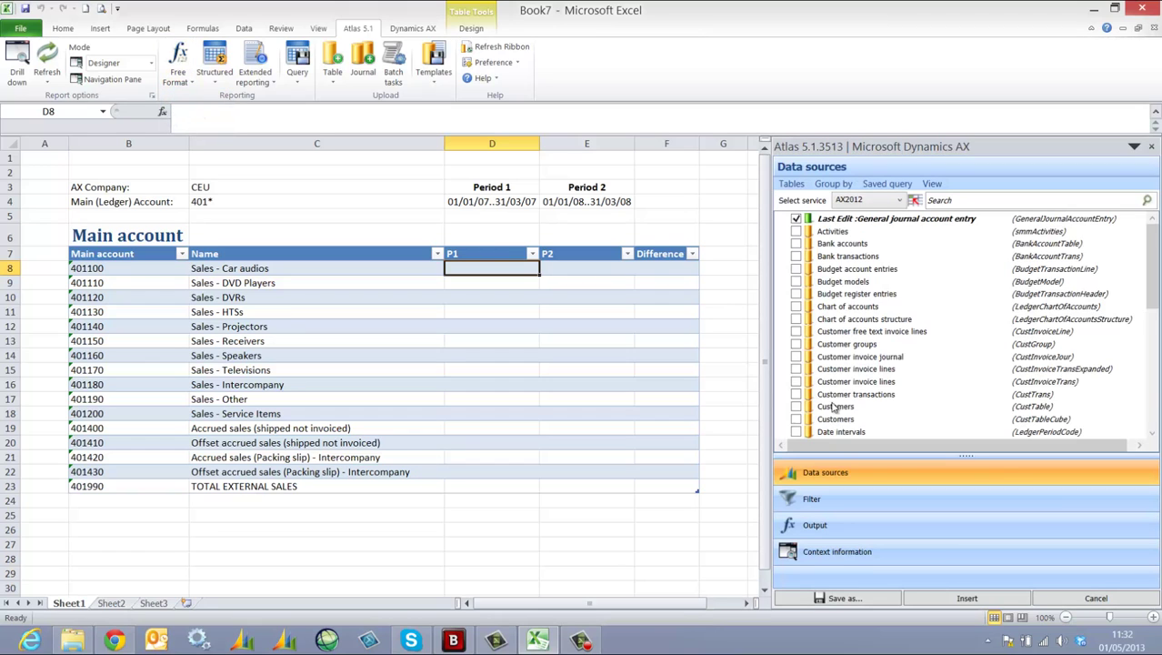
# Step: Apply the GL_Matrix_Filters filter set and link Company accounts to cell $C$3
pyautogui.click(829, 505)
pyautogui.click(830, 208)
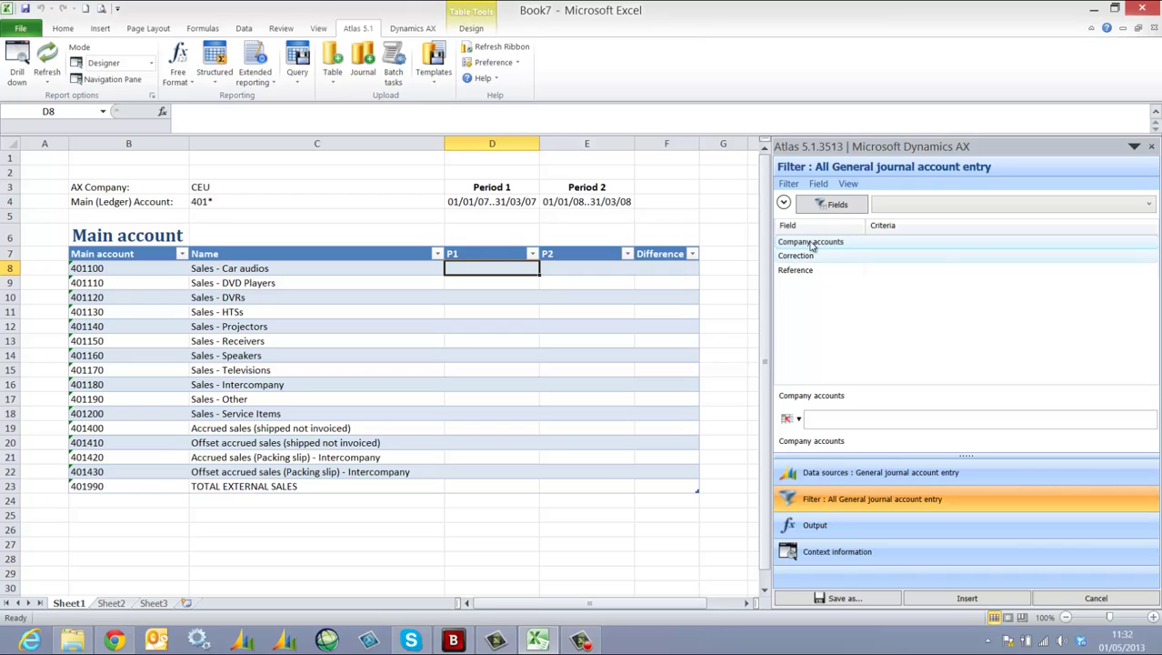
pyautogui.click(1148, 207)
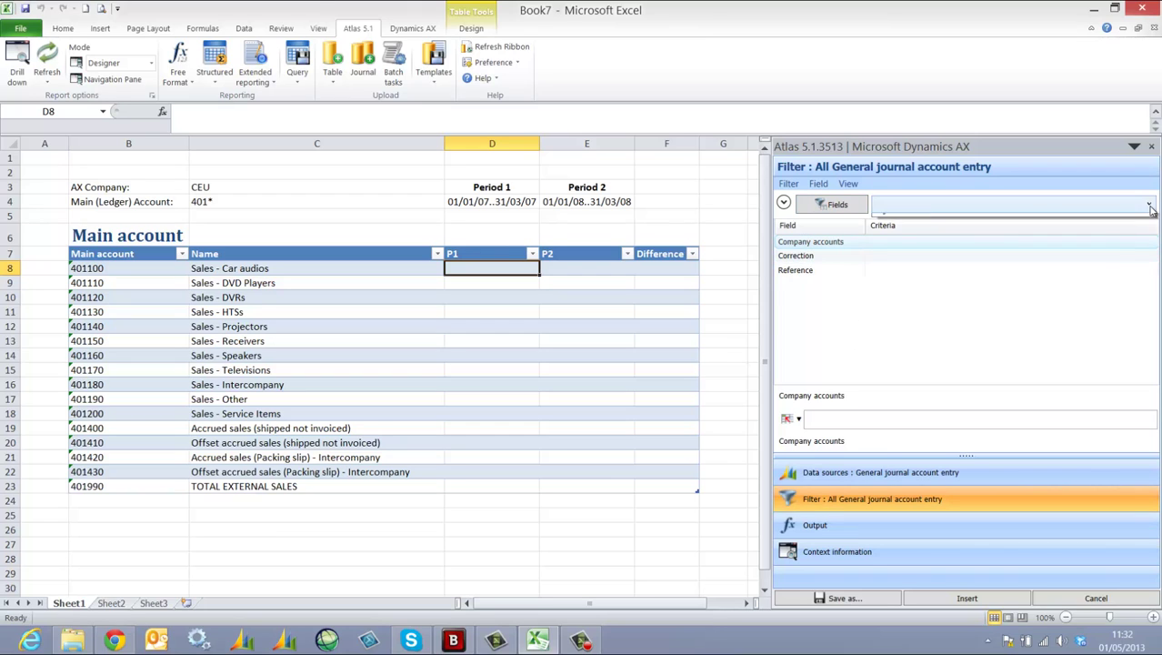
pyautogui.click(950, 227)
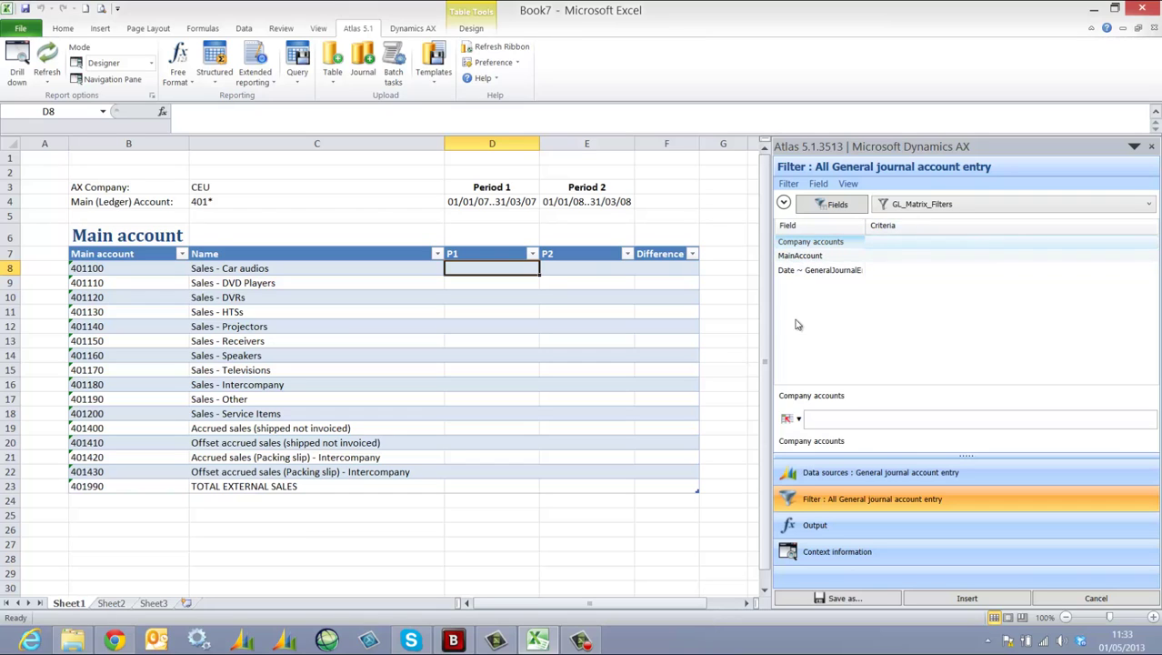
pyautogui.click(788, 419)
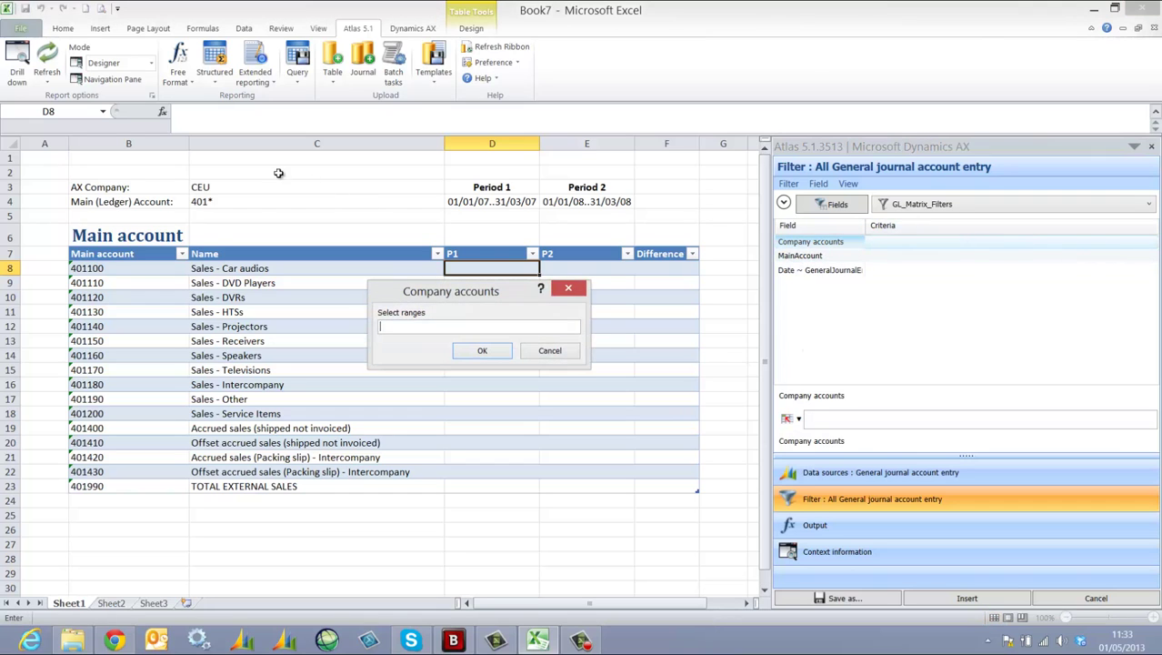
pyautogui.click(202, 185)
pyautogui.click(481, 349)
# Step: Link the Date criterion to $D$4 and the MainAccount criterion to $B8
pyautogui.click(794, 271)
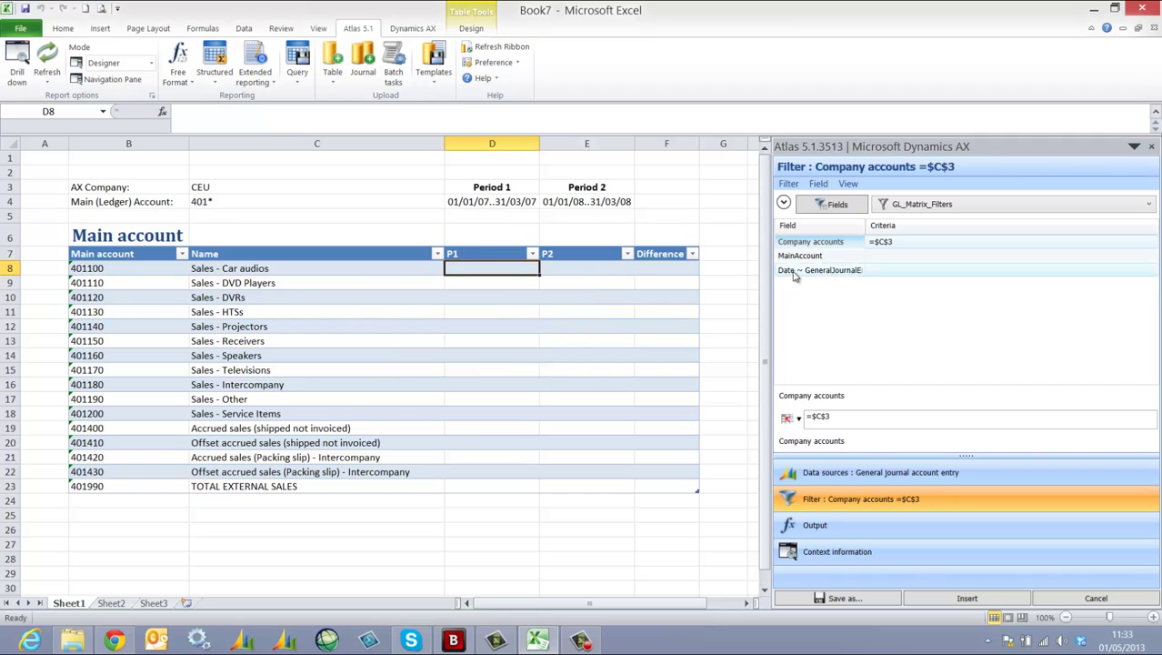
pyautogui.click(787, 419)
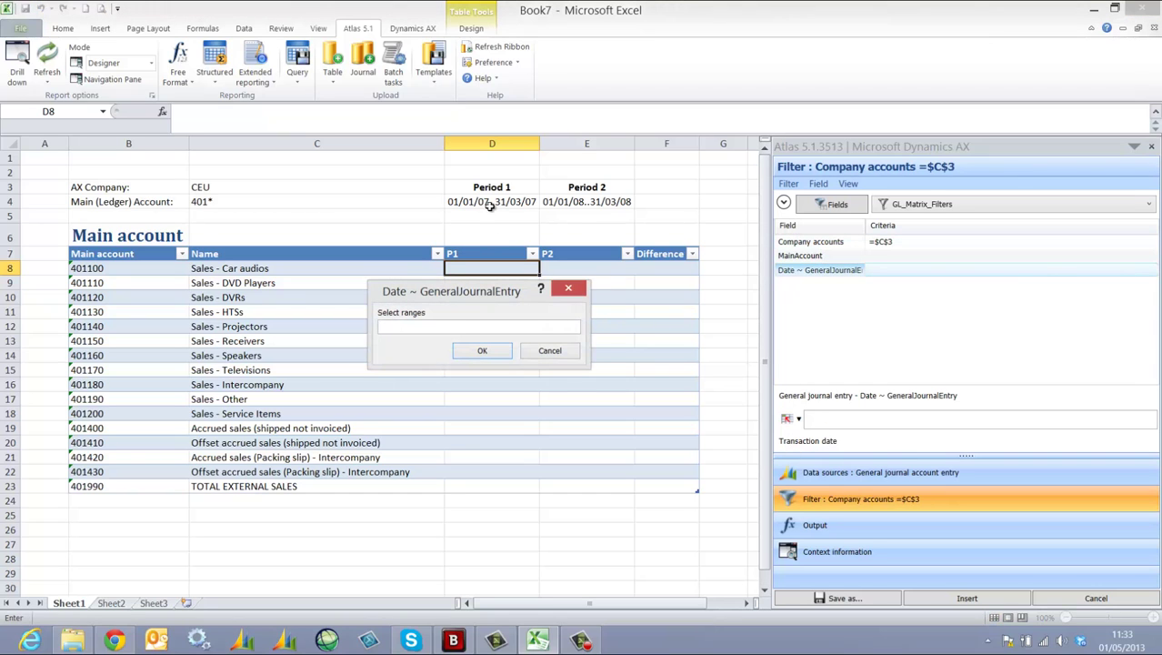
pyautogui.click(490, 204)
pyautogui.click(471, 350)
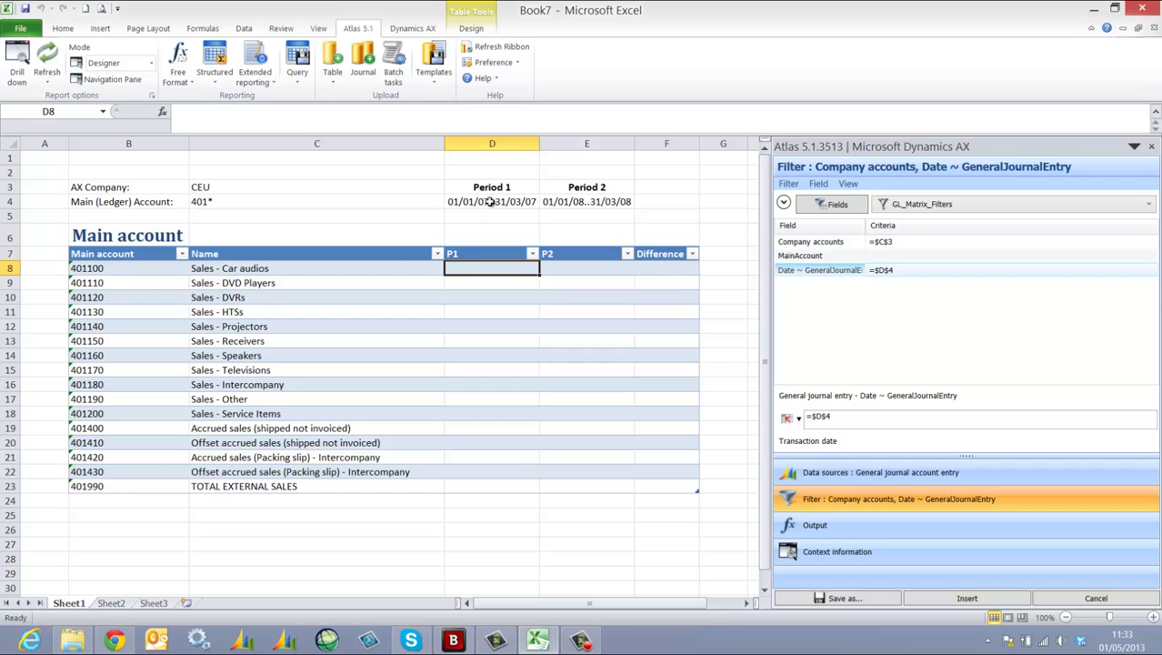
pyautogui.click(791, 258)
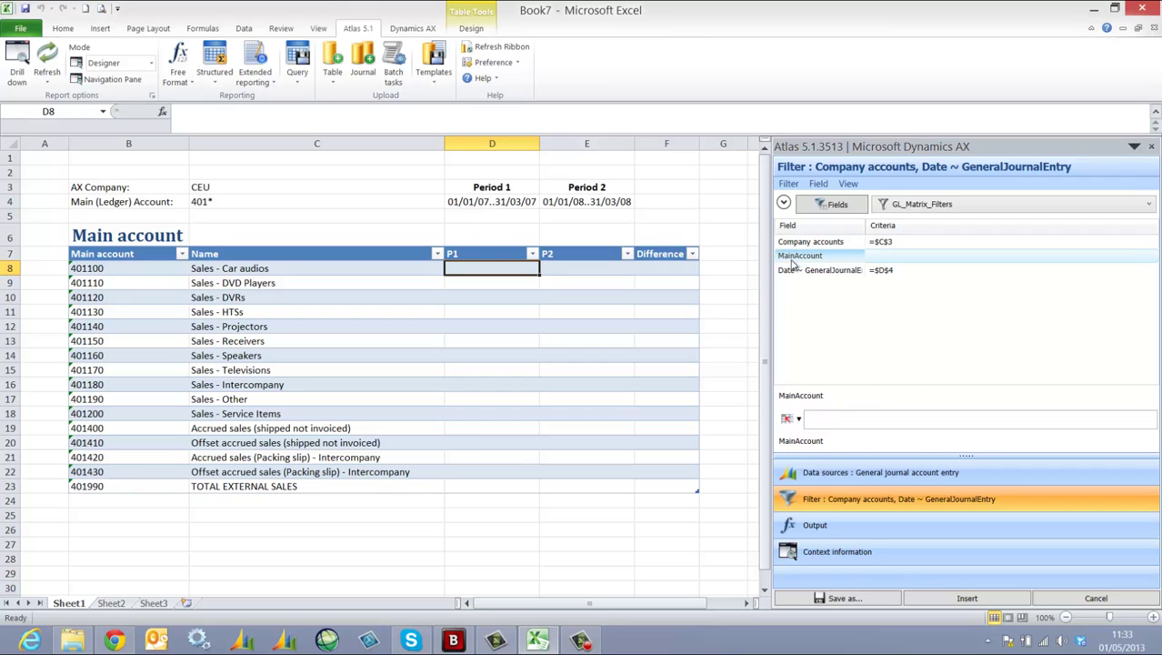
pyautogui.click(788, 420)
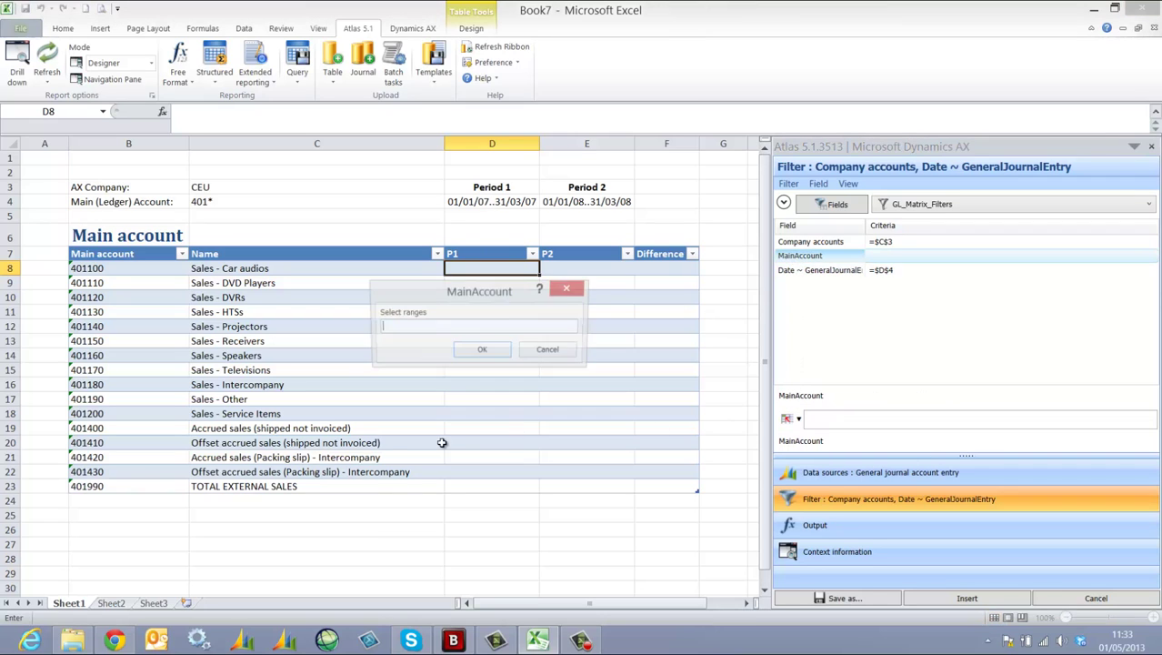
pyautogui.click(96, 271)
pyautogui.click(479, 352)
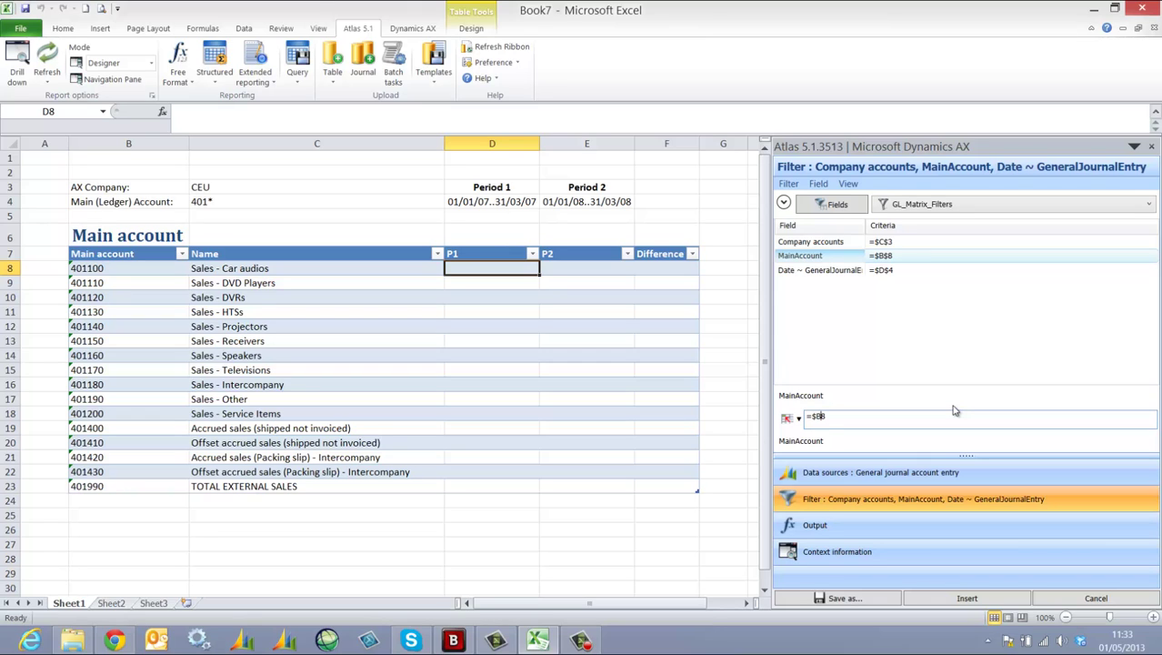
pyautogui.press('Return')
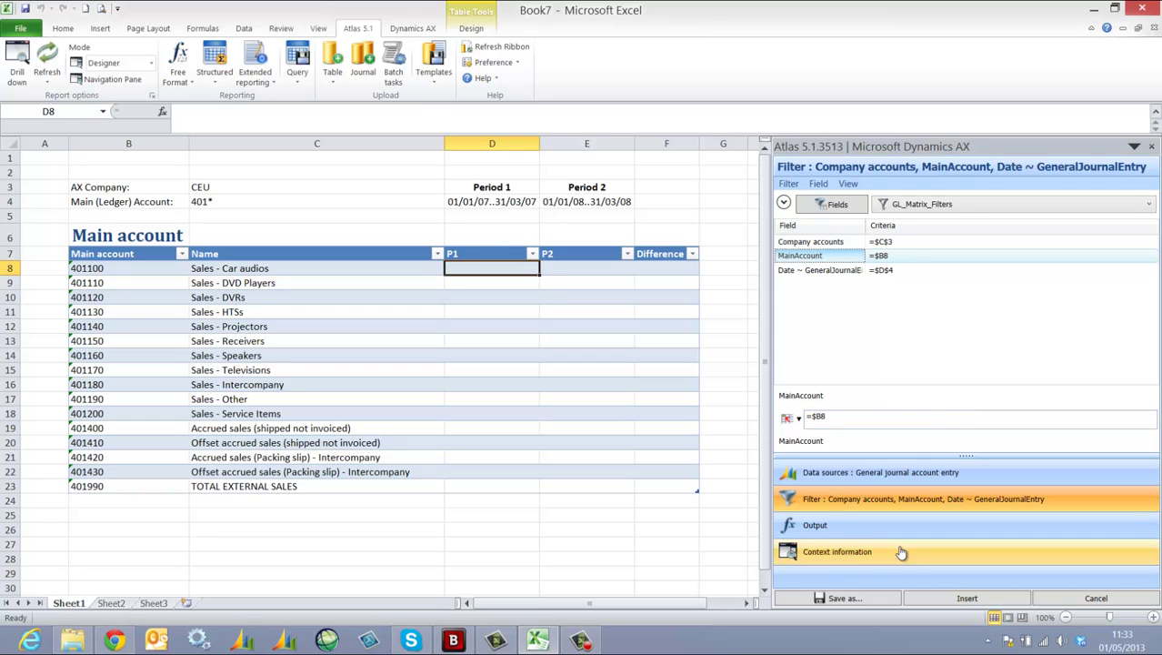
# Step: Show system names in the Balance output and insert the AtlasBalance formula to fill the P1 column
pyautogui.click(836, 533)
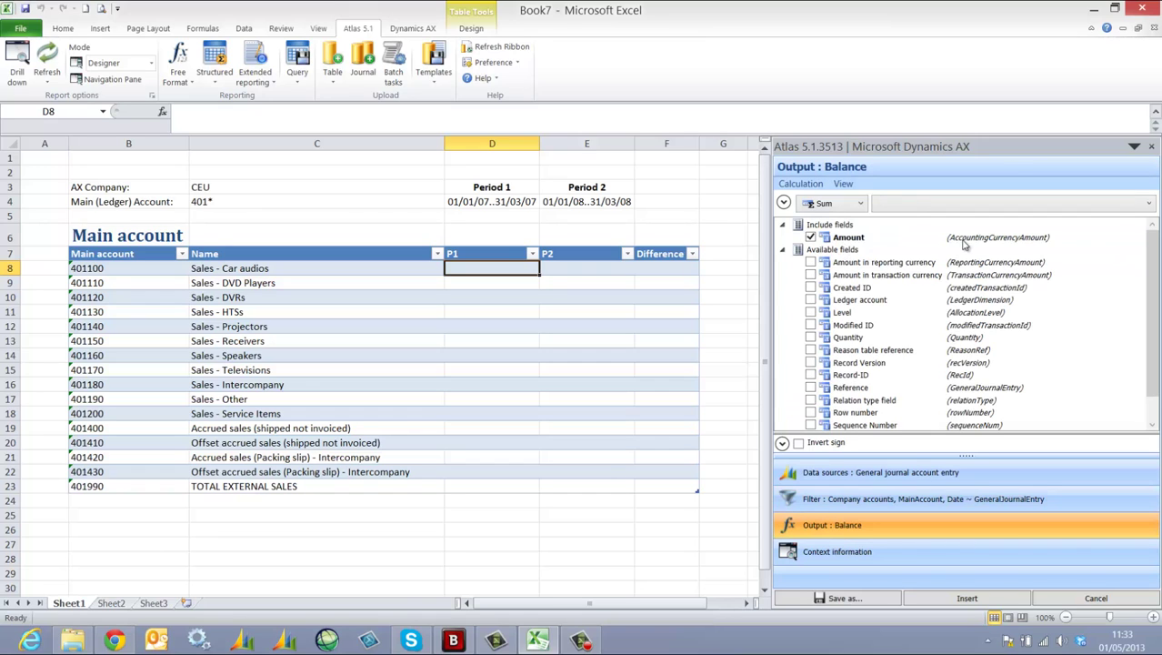
pyautogui.click(855, 186)
pyautogui.click(878, 202)
pyautogui.click(844, 184)
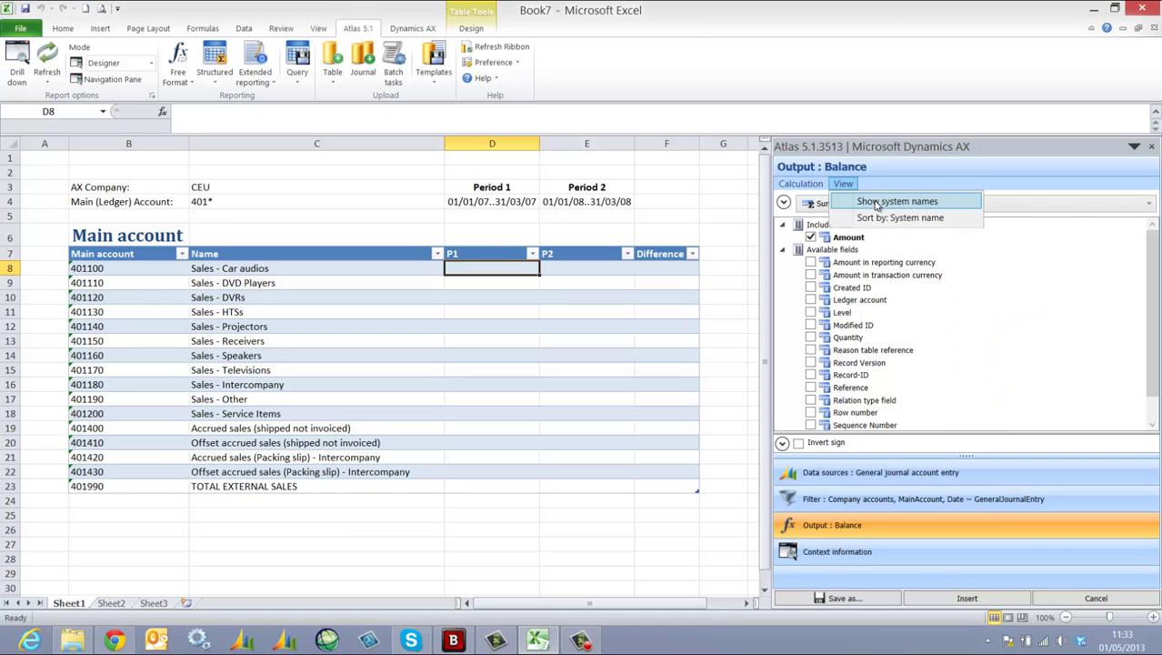
pyautogui.click(878, 202)
pyautogui.click(973, 598)
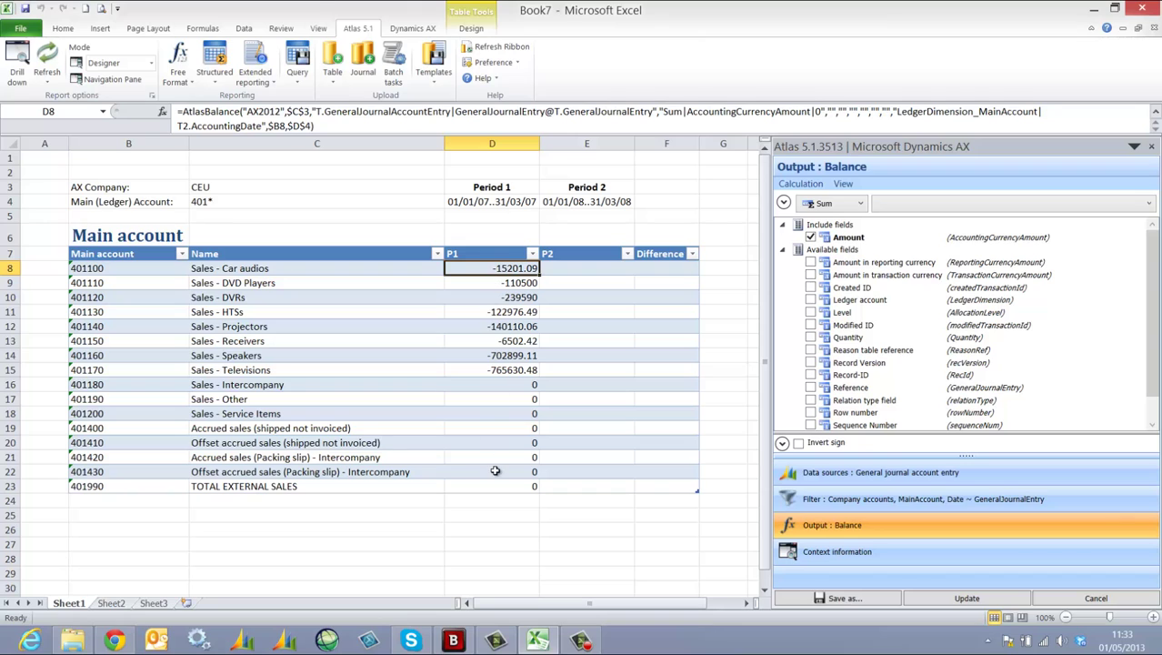
pyautogui.click(1153, 149)
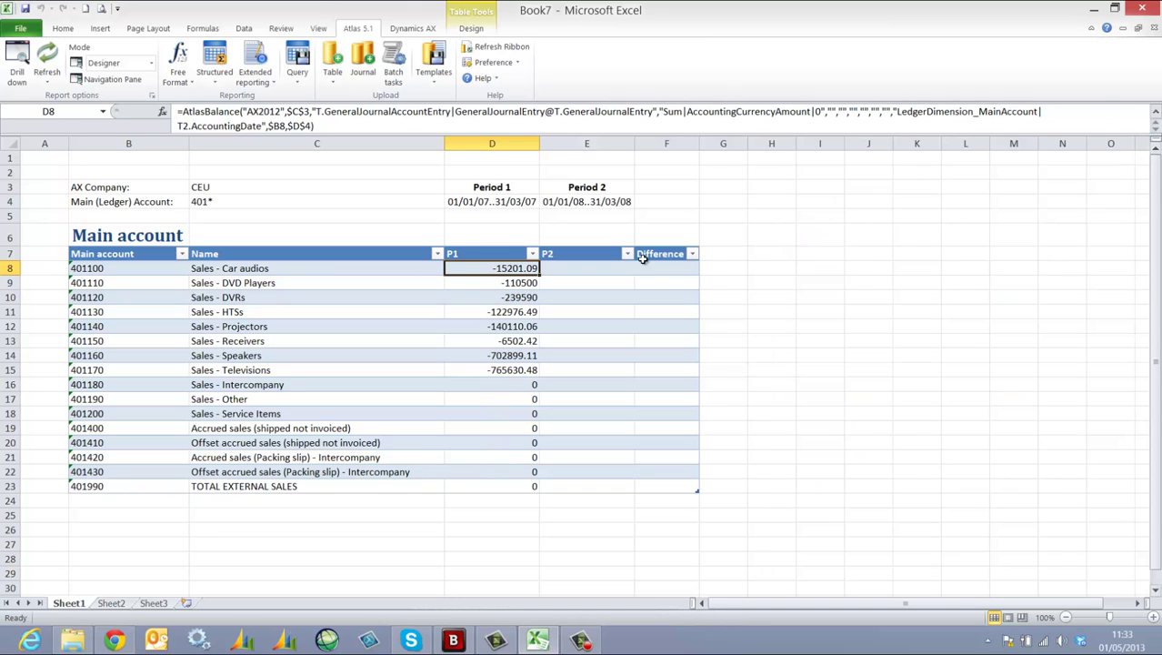
# Step: Copy the P1 balance formula from D8 into E8
pyautogui.click(591, 268)
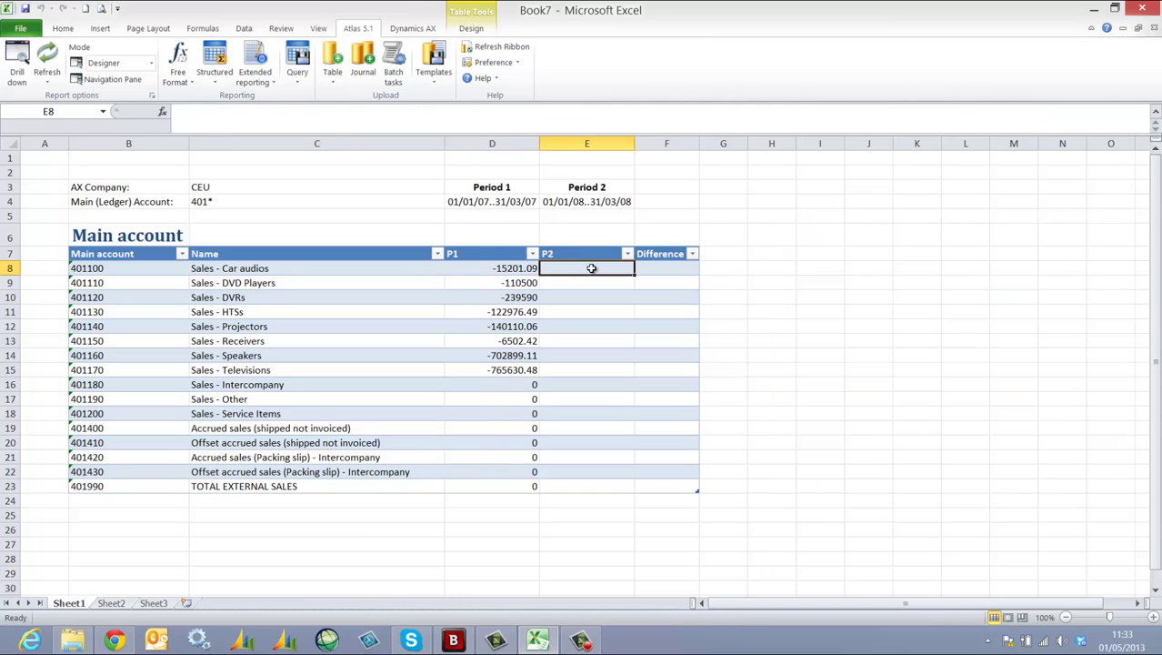
pyautogui.click(522, 269)
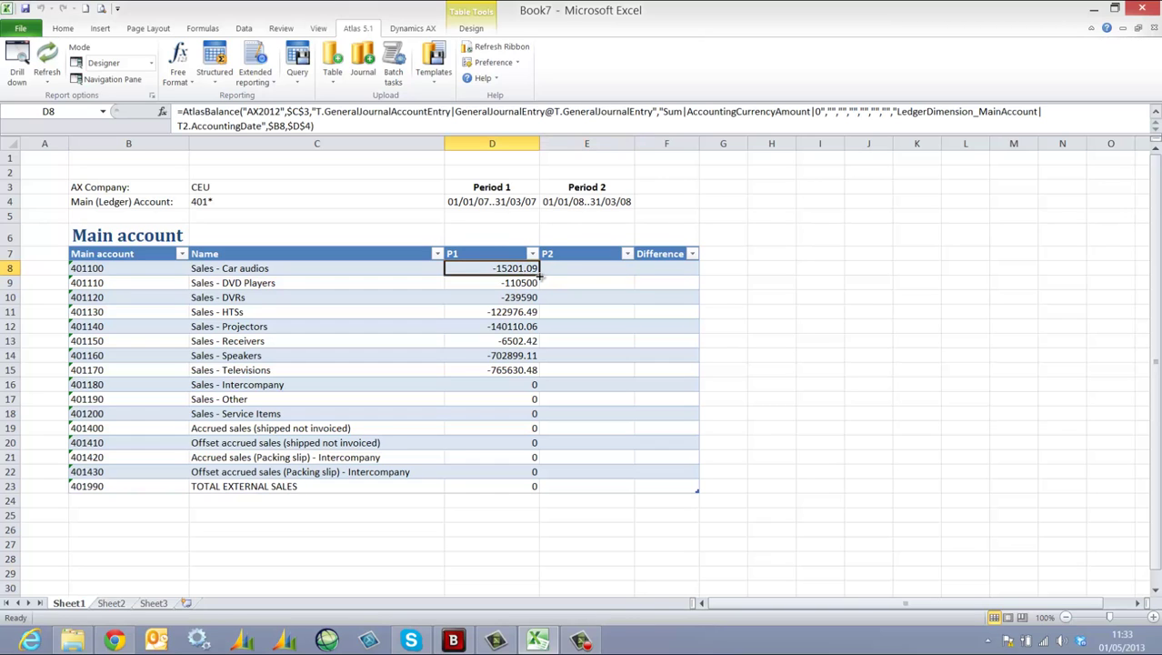
pyautogui.moveTo(538, 275); pyautogui.dragTo(603, 266)
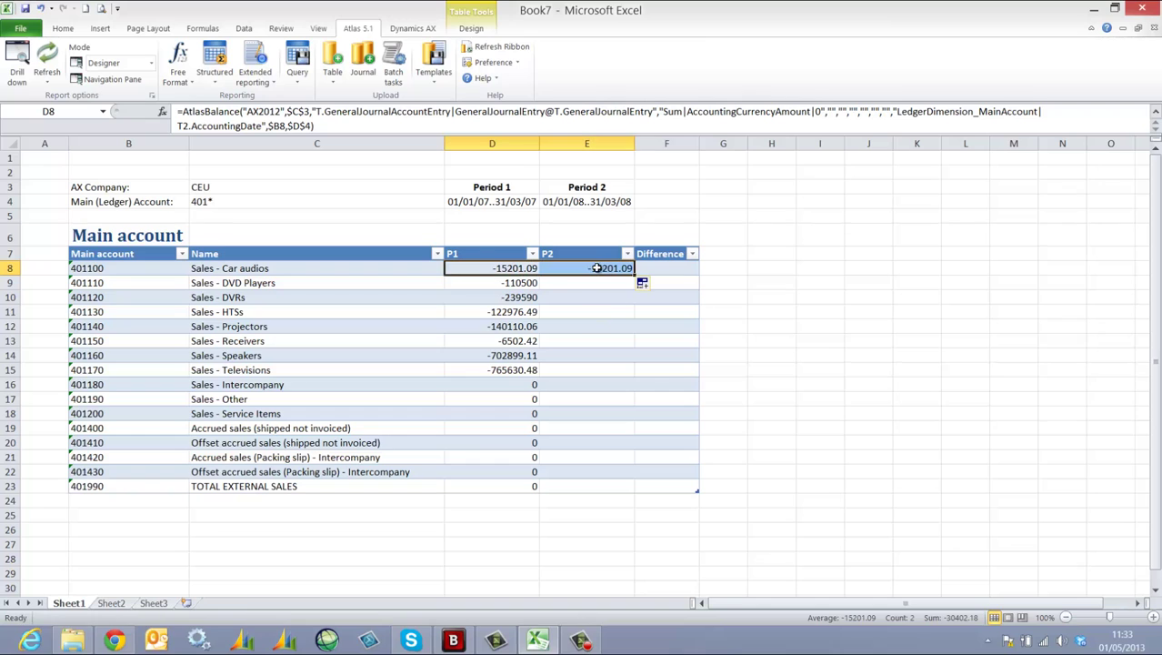
pyautogui.click(596, 268)
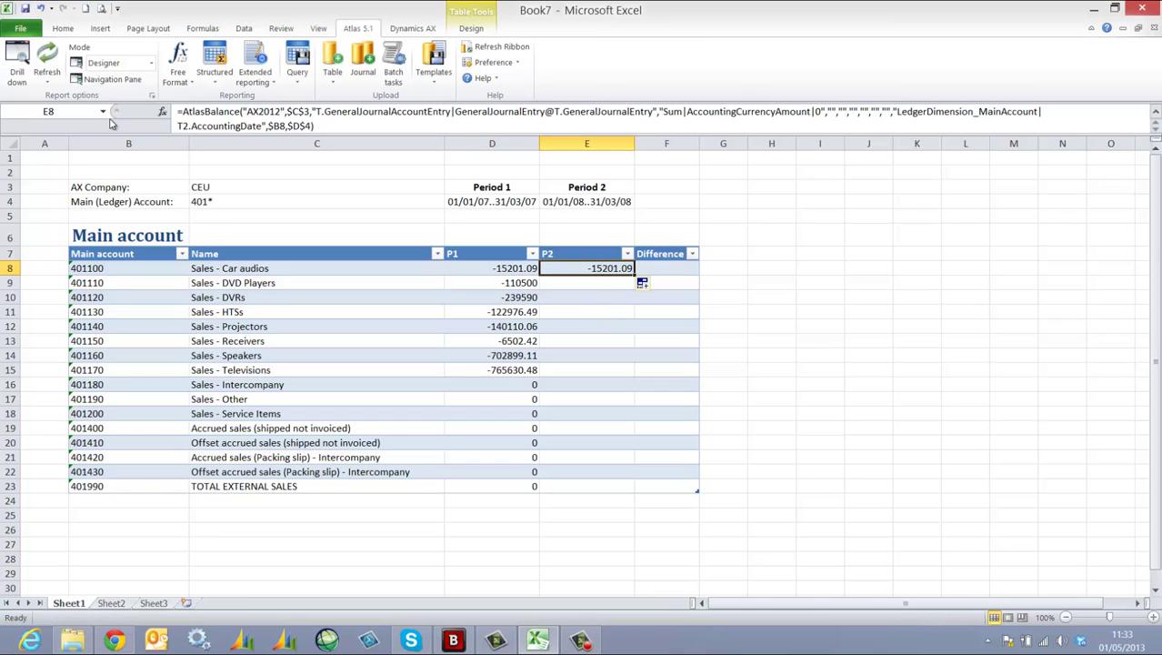
# Step: Change E8's Date filter criterion from =$D$4 to =$E$4 and update the P2 balances
pyautogui.click(151, 94)
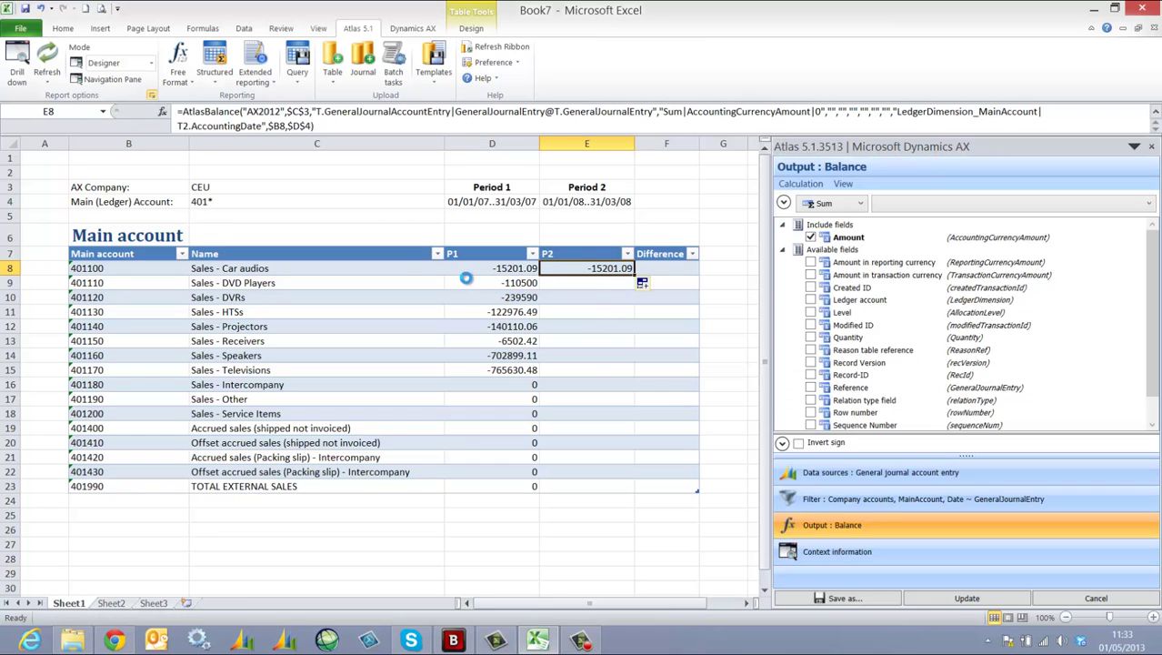
pyautogui.click(848, 506)
pyautogui.click(809, 271)
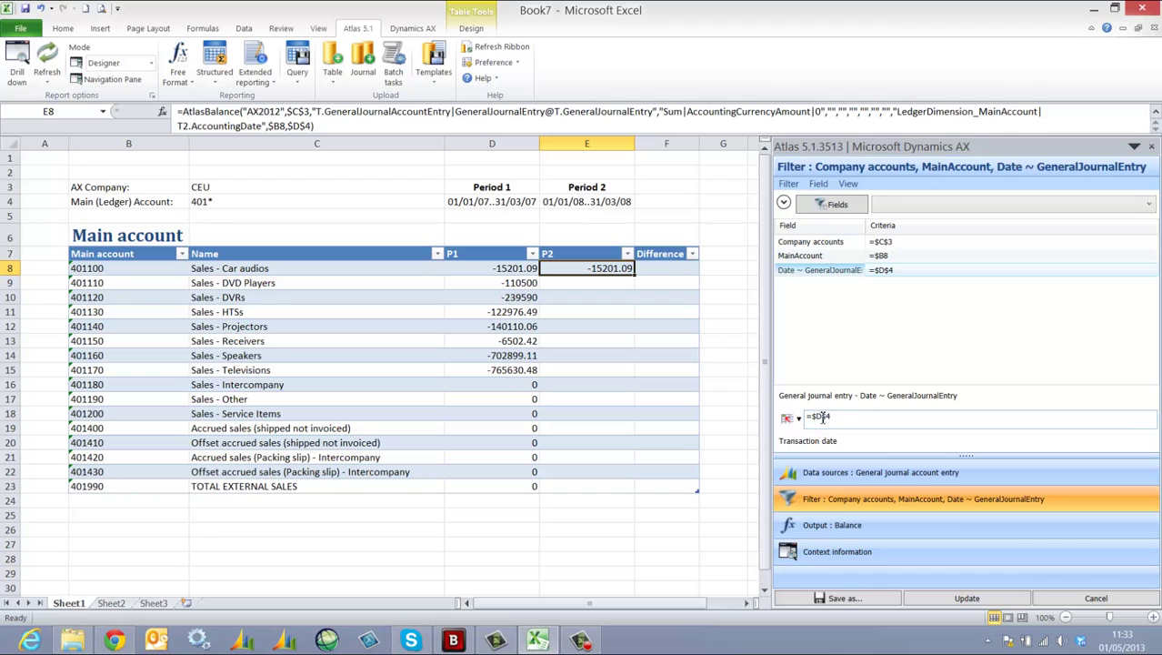
pyautogui.click(879, 425)
pyautogui.write('e')
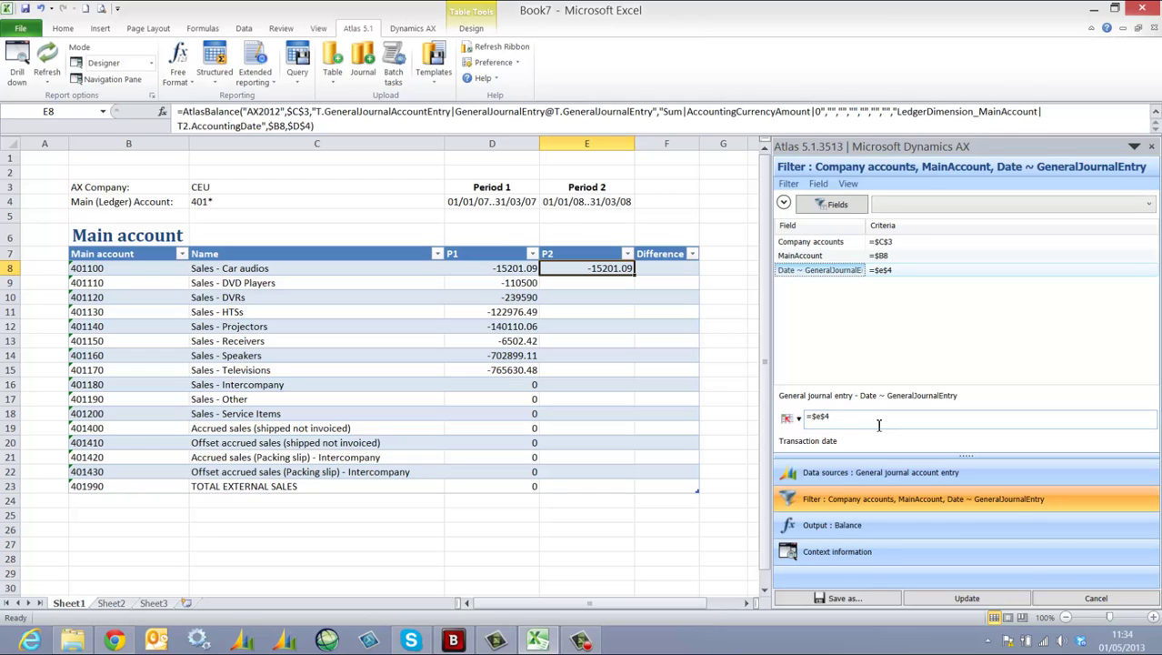
pyautogui.click(969, 599)
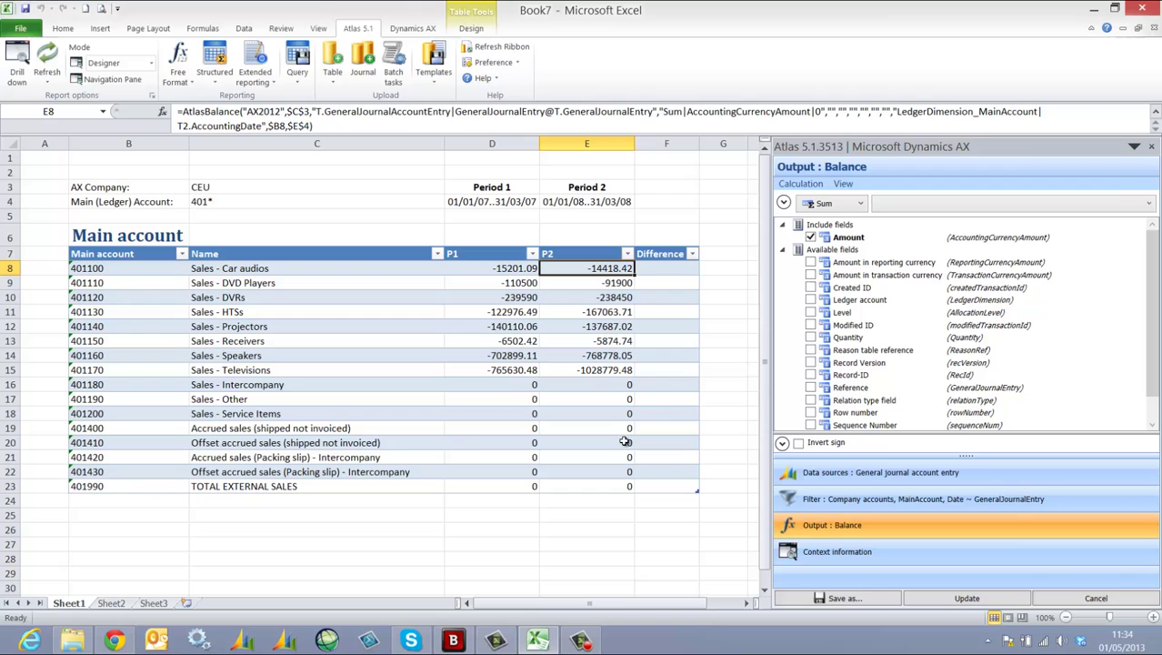
pyautogui.click(1151, 147)
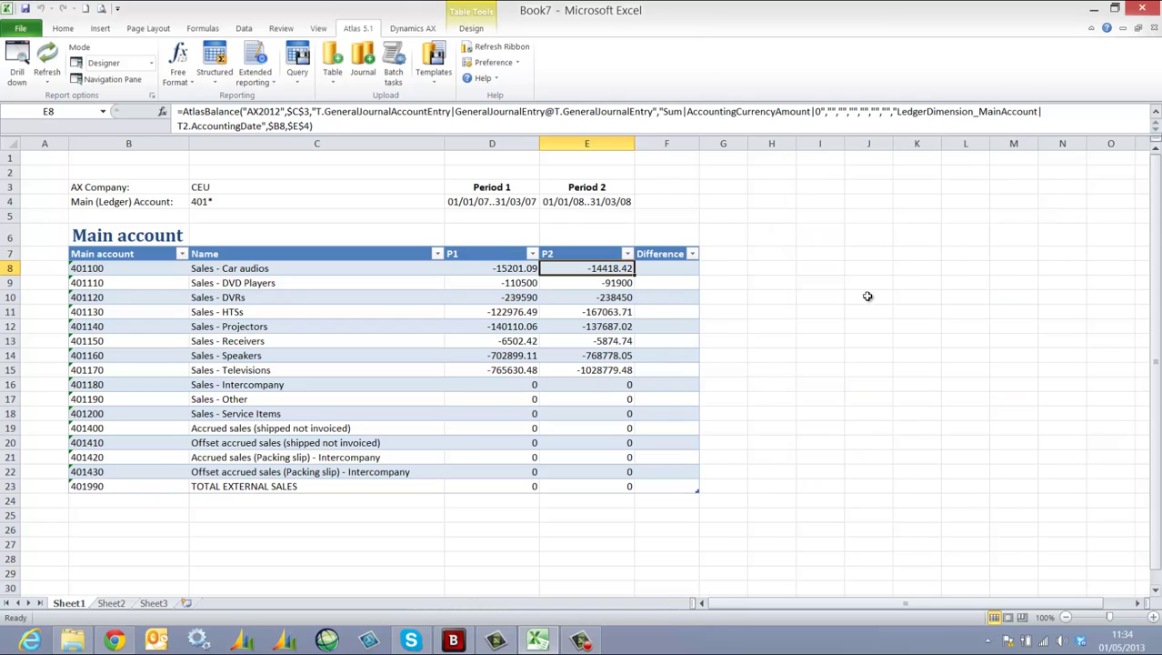
pyautogui.click(677, 275)
pyautogui.write('=')
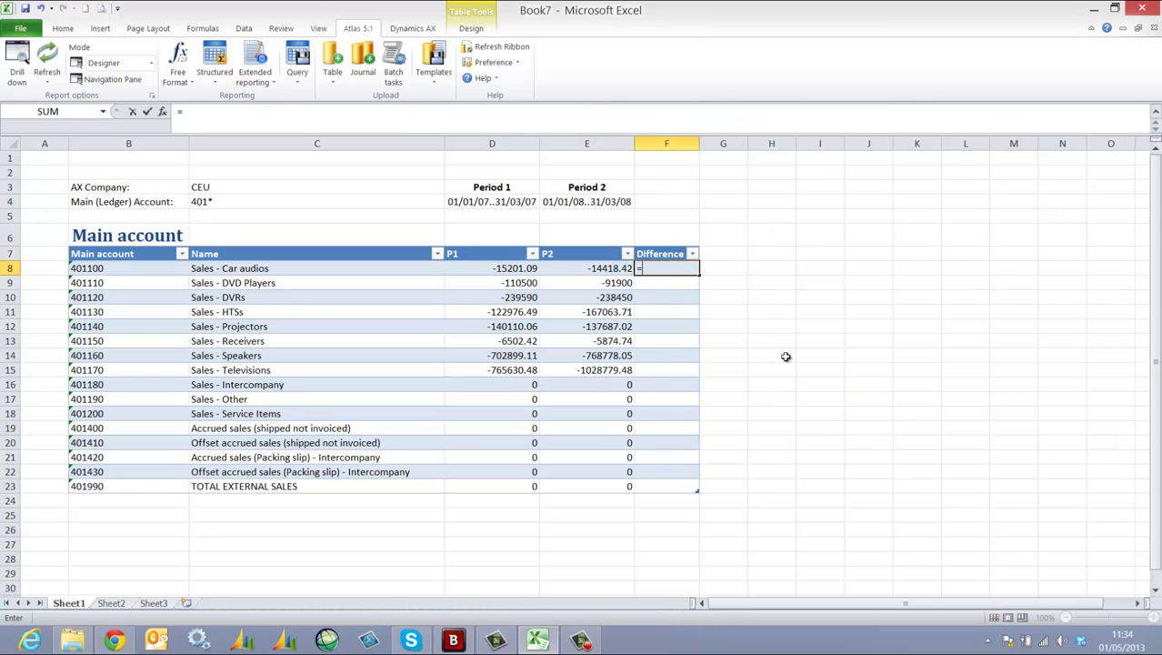
pyautogui.click(607, 269)
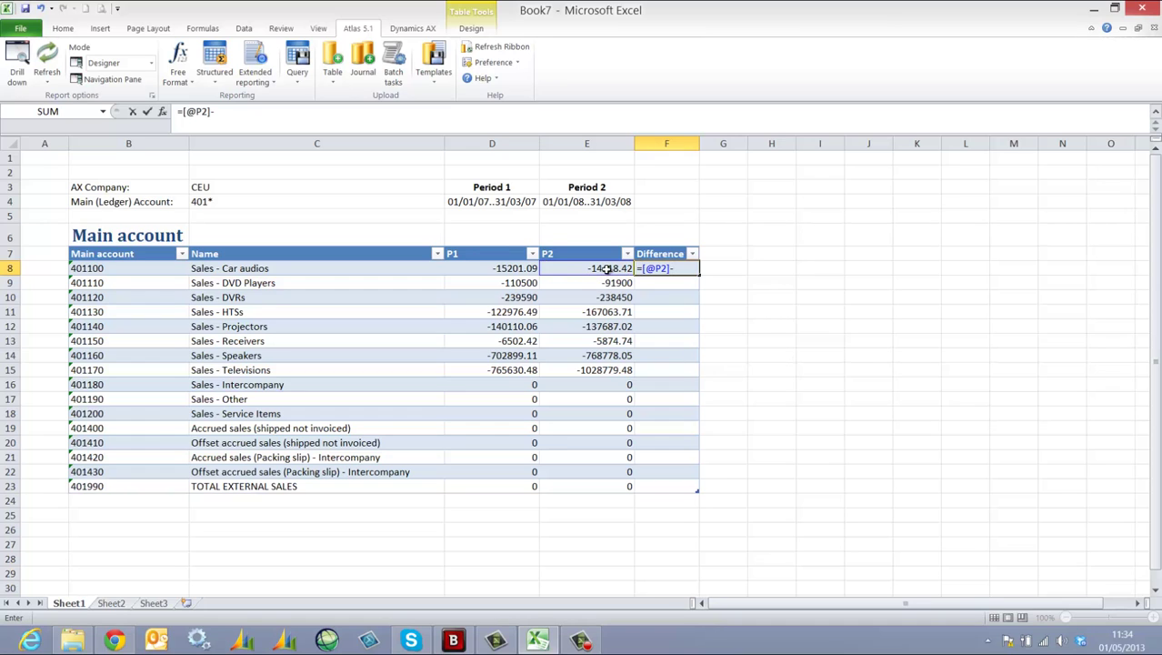
pyautogui.write('-')
pyautogui.click(517, 272)
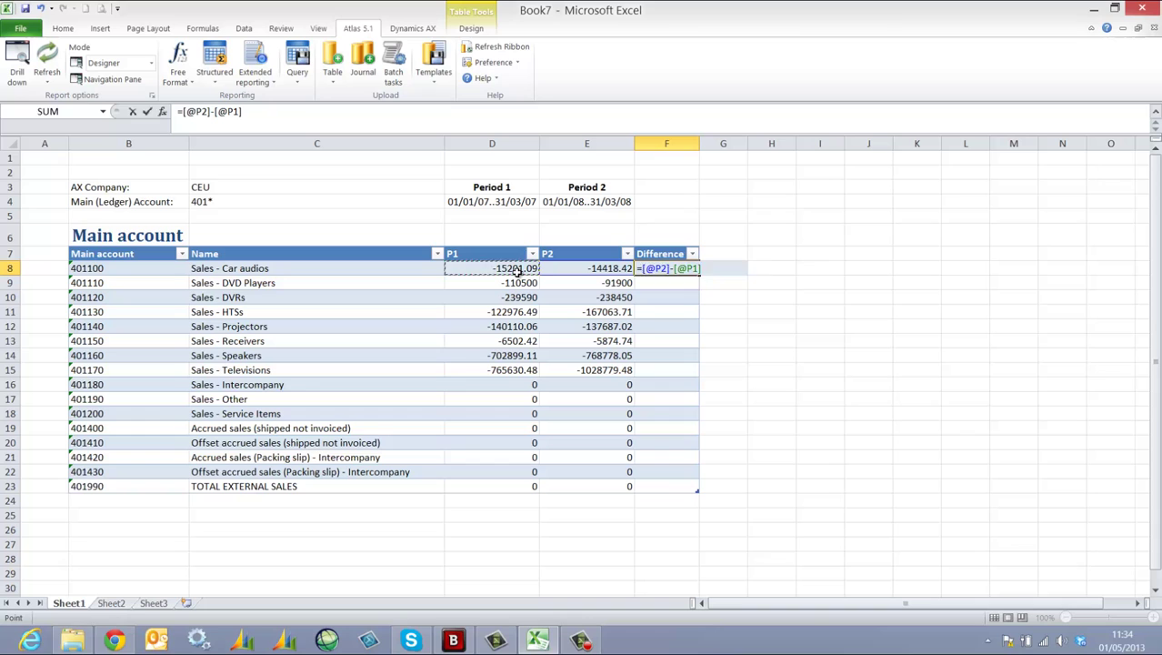
pyautogui.press('Return')
# Step: Widen column F and give row 8's amounts Comma Style with no decimals
pyautogui.moveTo(699, 143); pyautogui.dragTo(753, 144)
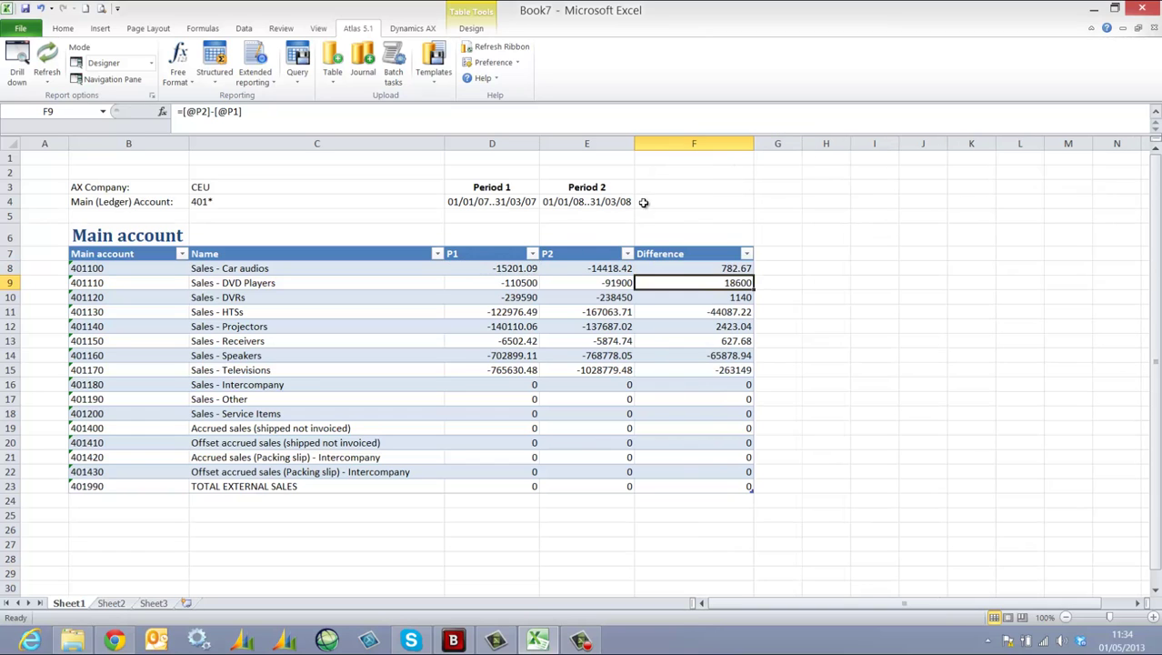
pyautogui.moveTo(528, 269); pyautogui.dragTo(700, 269)
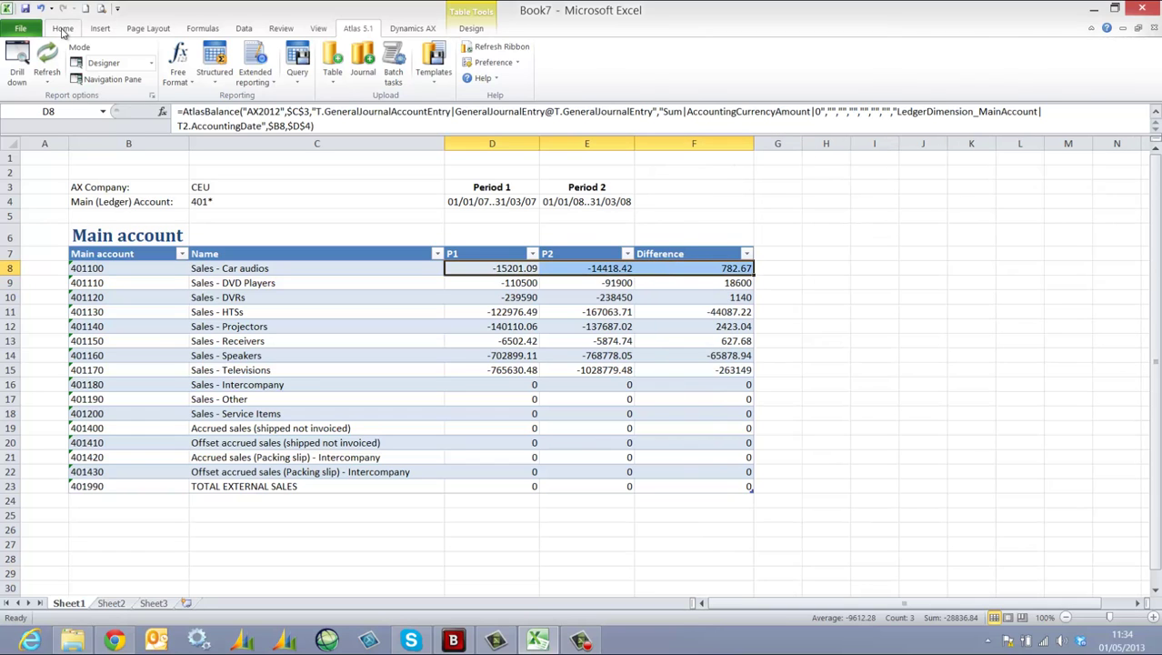
pyautogui.click(62, 29)
pyautogui.click(479, 74)
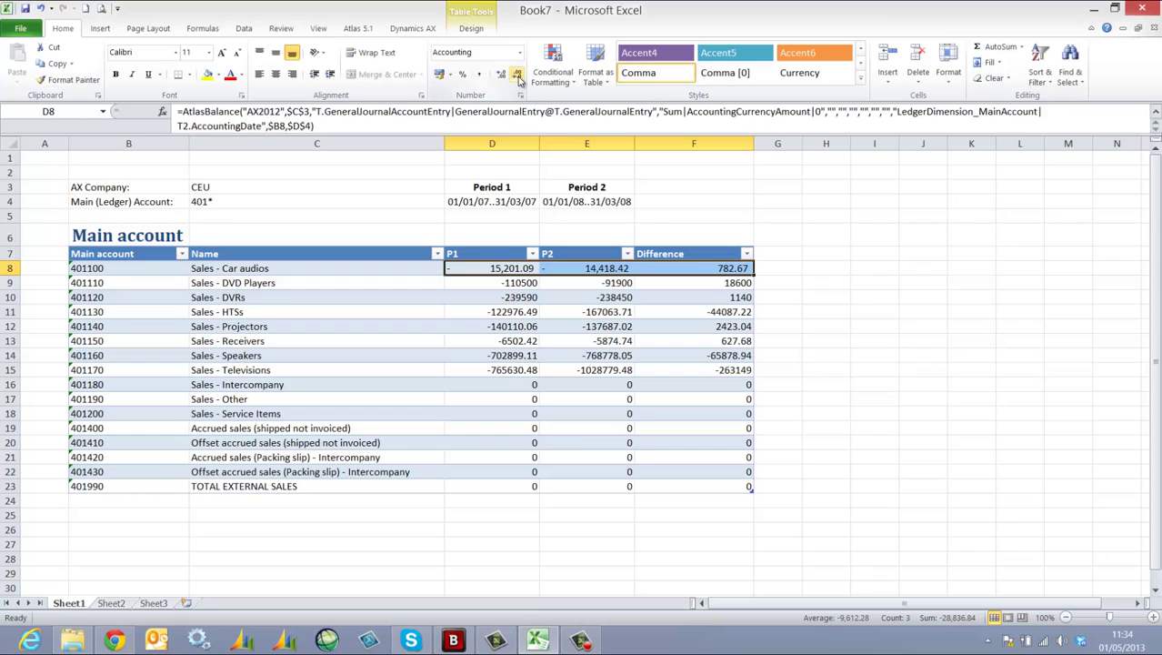
pyautogui.click(517, 75)
pyautogui.click(518, 75)
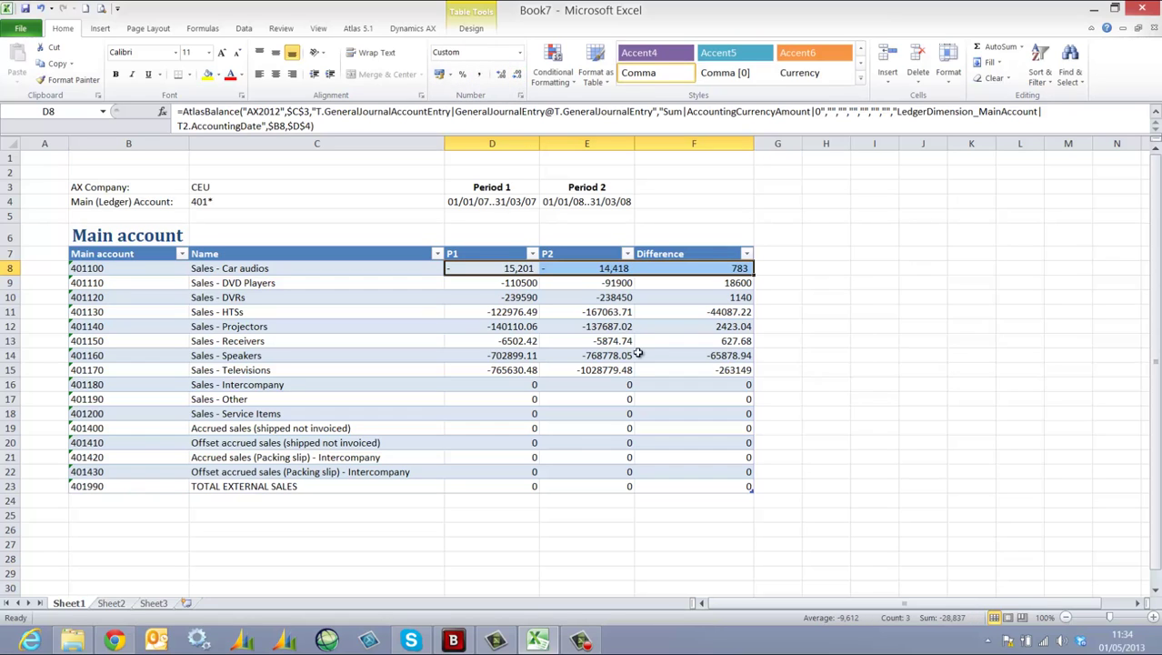
# Step: Change the C4 account filter from 401* to 4* and review the expanded list through 499990
pyautogui.click(213, 205)
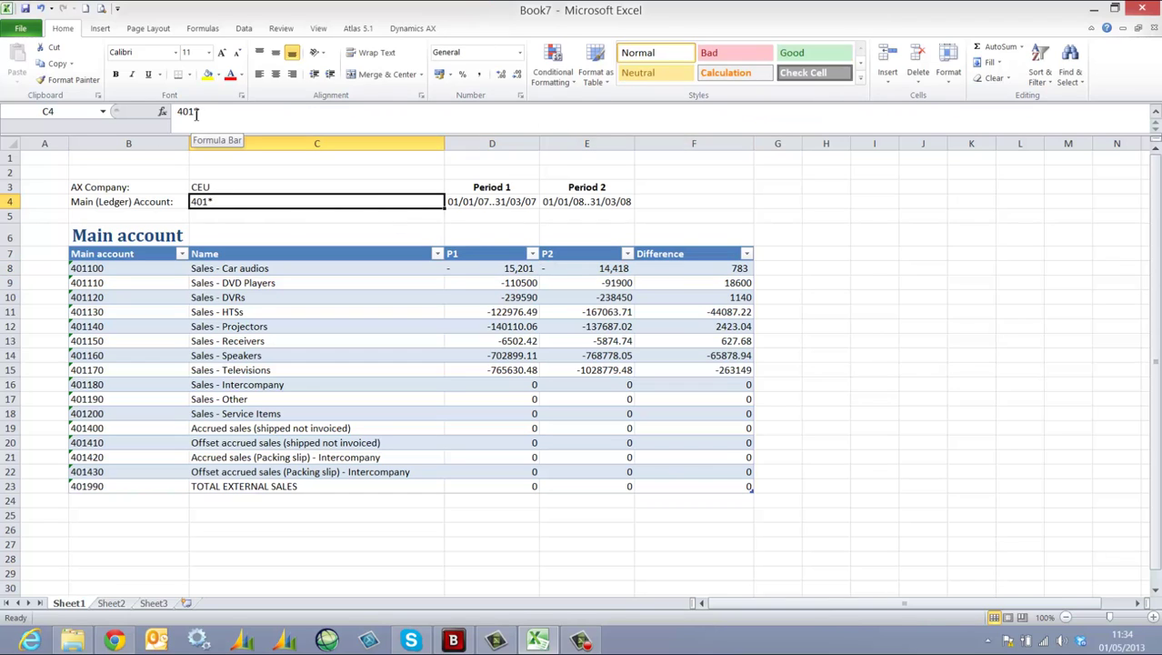
pyautogui.click(195, 112)
pyautogui.press('BackSpace')
pyautogui.press('BackSpace')
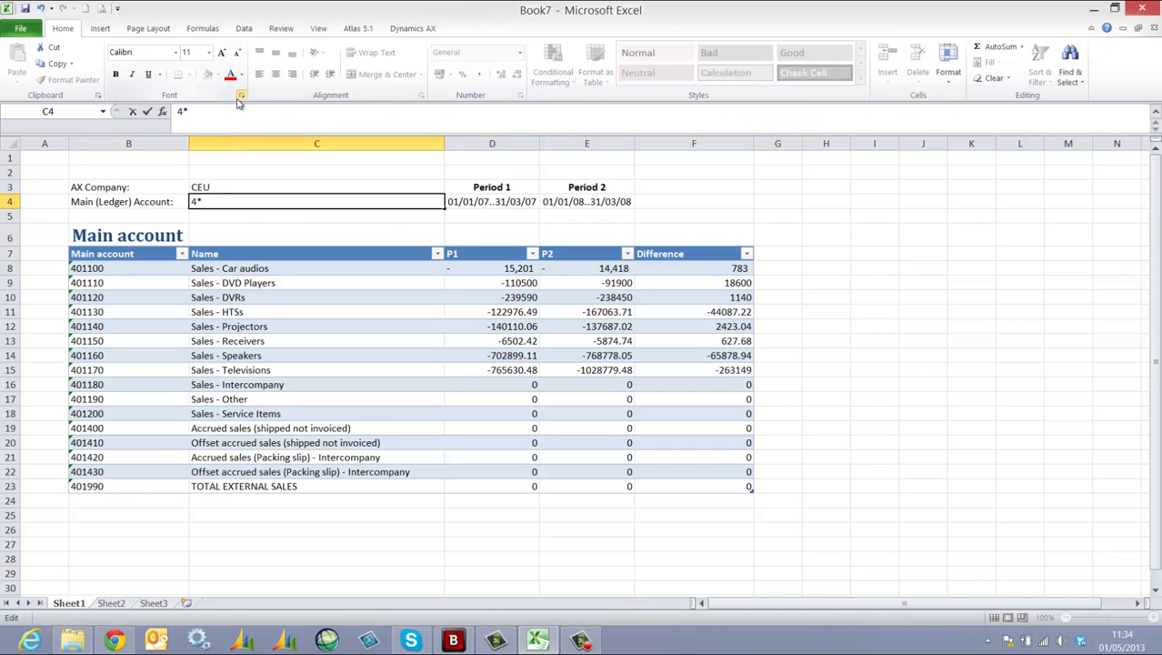
pyautogui.press('Return')
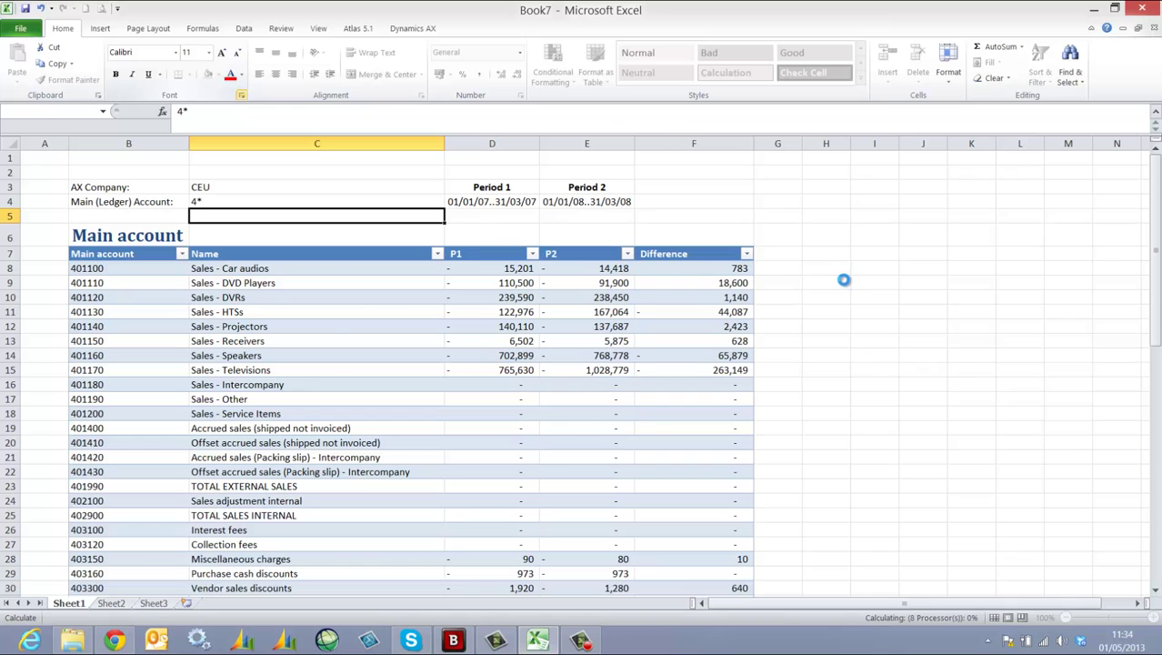
pyautogui.scroll(-2, 333, 346)
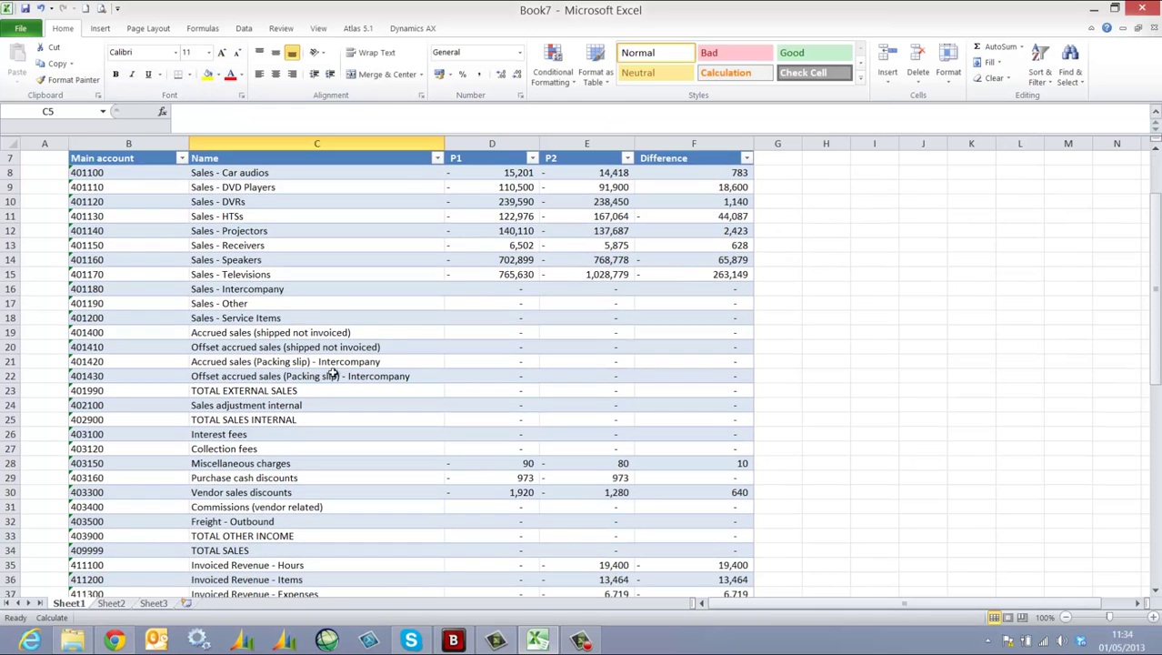
pyautogui.scroll(-7, 333, 373)
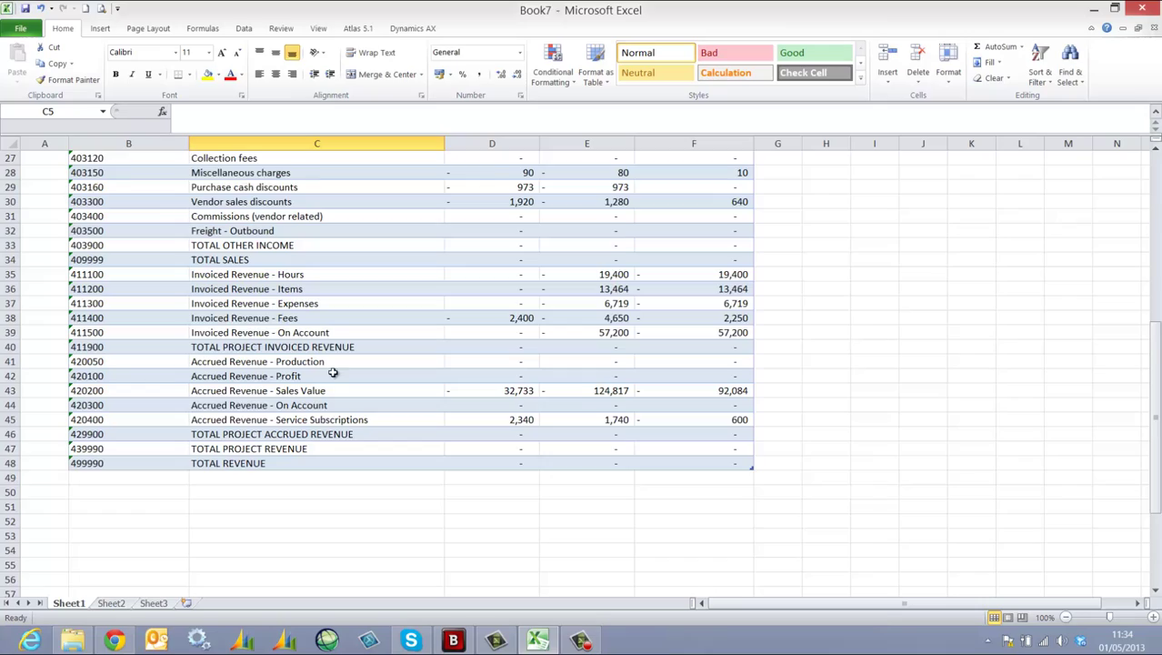
pyautogui.scroll(9, 333, 373)
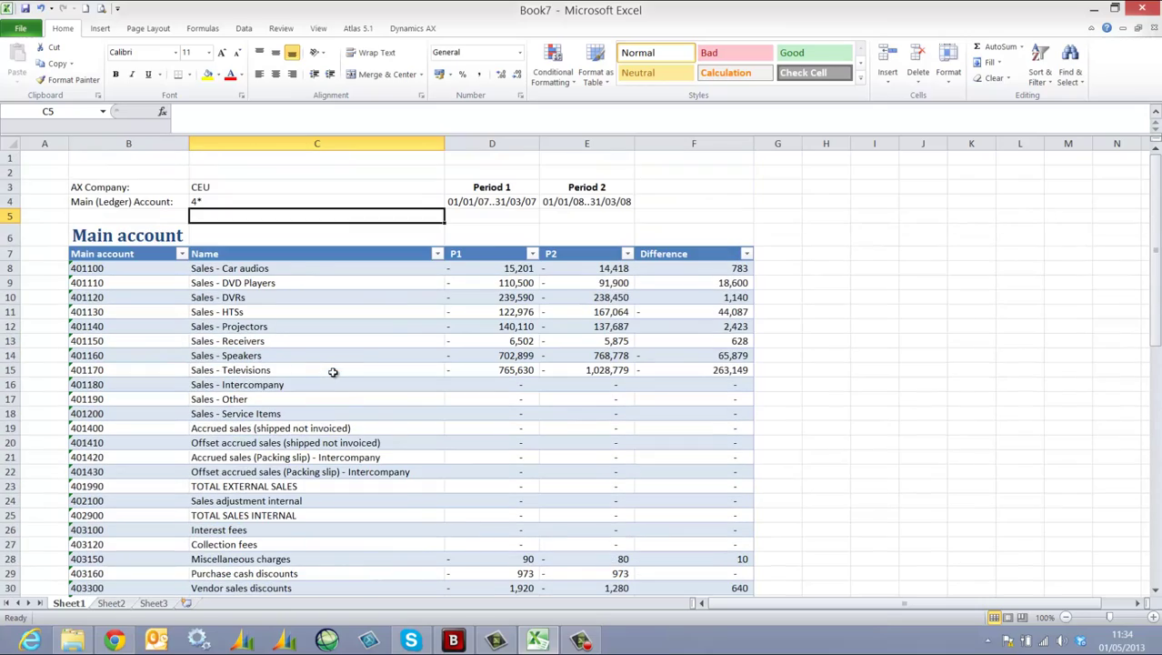